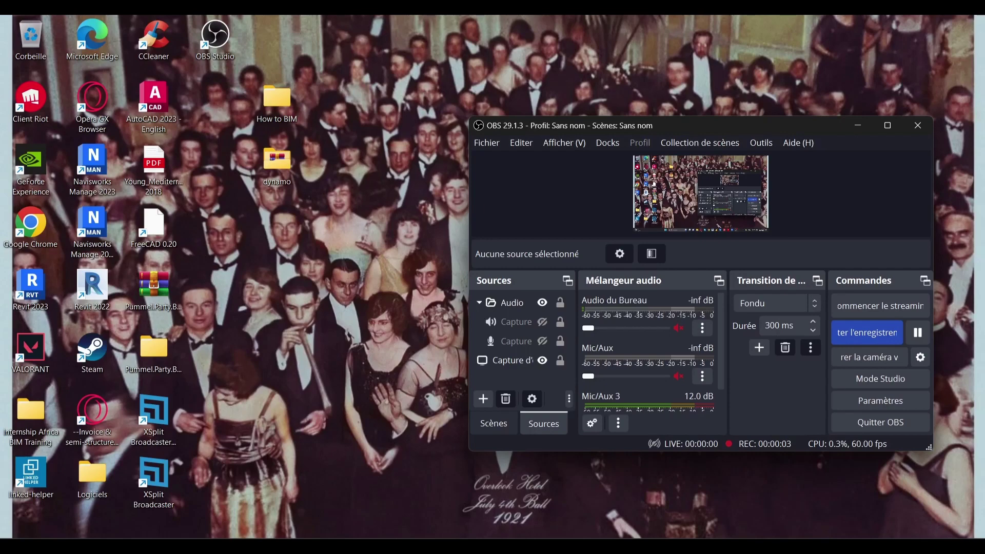
scroll(471, 315, "up", 5)
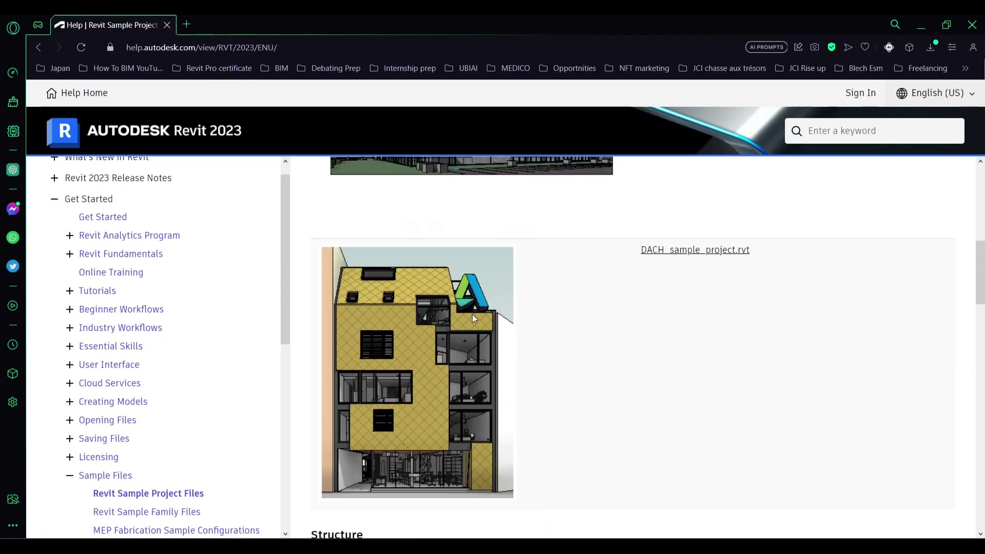
scroll(471, 314, "up", 5)
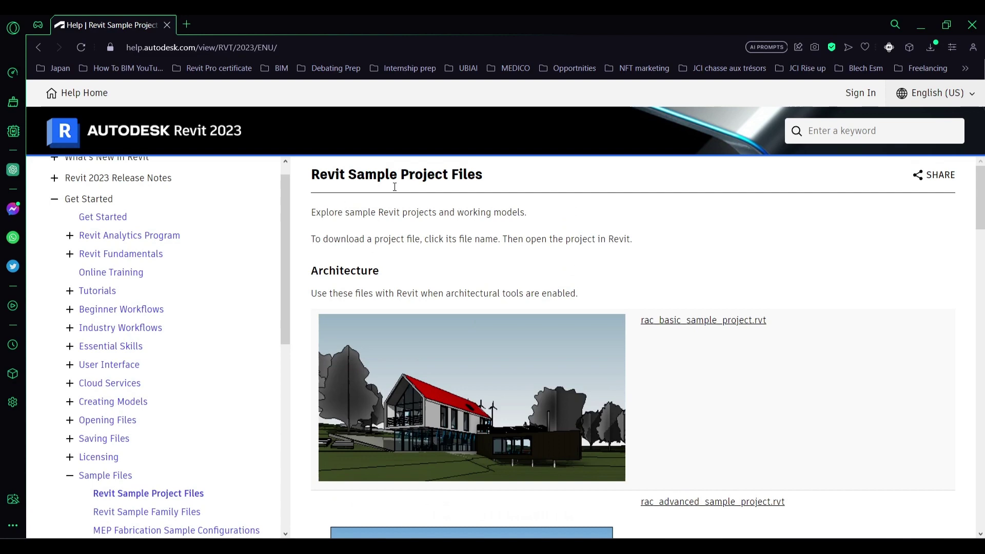
Step: Download rst_advanced_sample_project.rvt from the Structure section of the Revit Sample Project Files page
left_click_drag(312, 181, 486, 180)
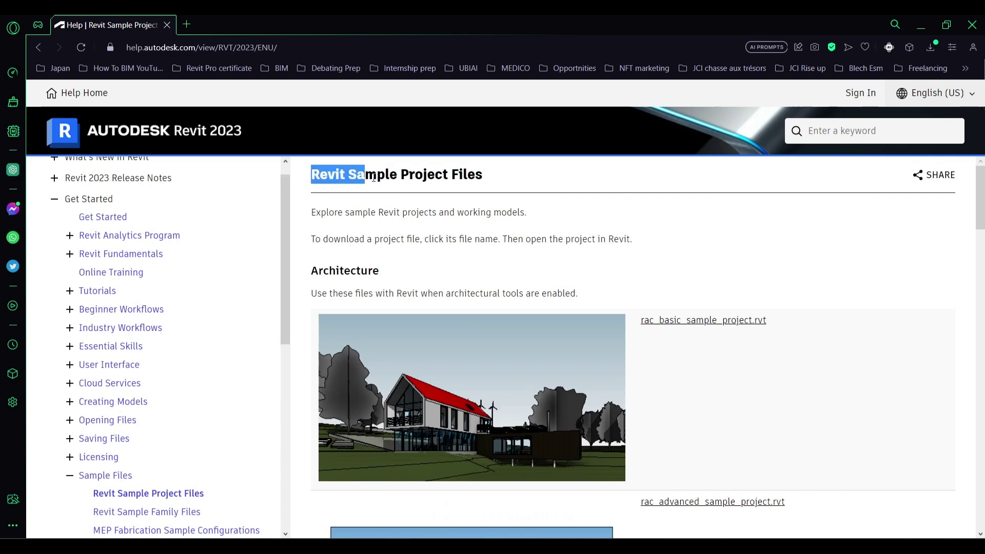
left_click(487, 180)
left_click(299, 47)
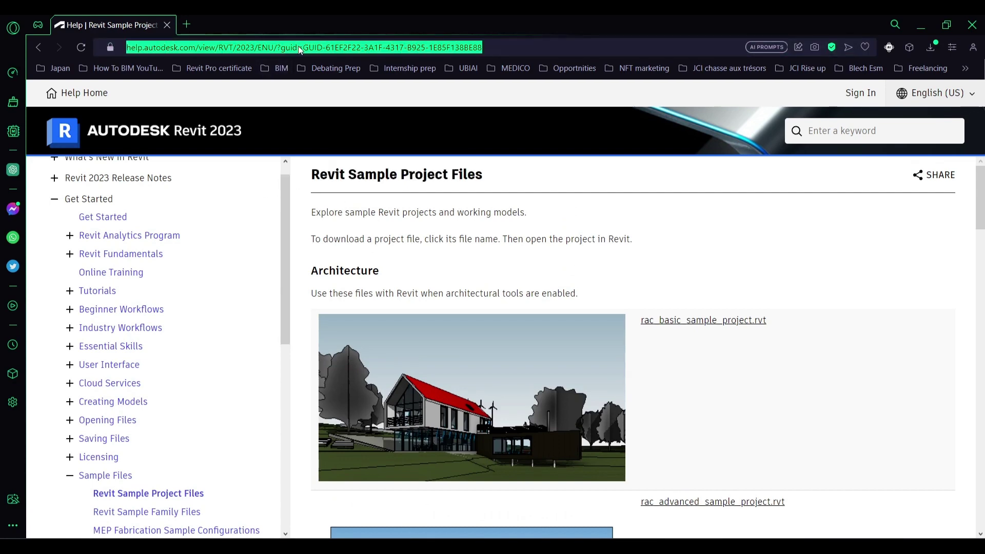
left_click(650, 300)
scroll(650, 300, "down", 3)
scroll(651, 300, "down", 2)
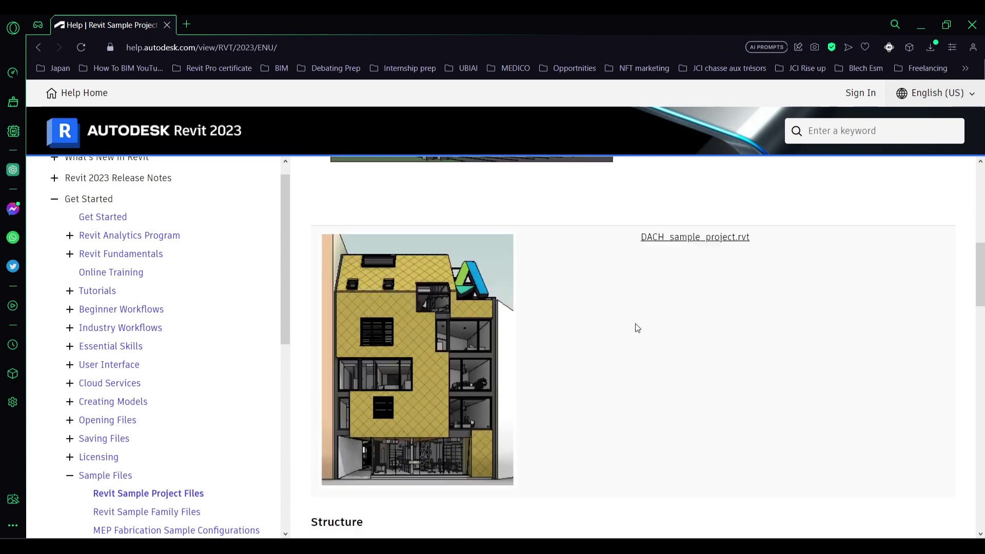
scroll(631, 331, "down", 3)
scroll(493, 285, "up", 1)
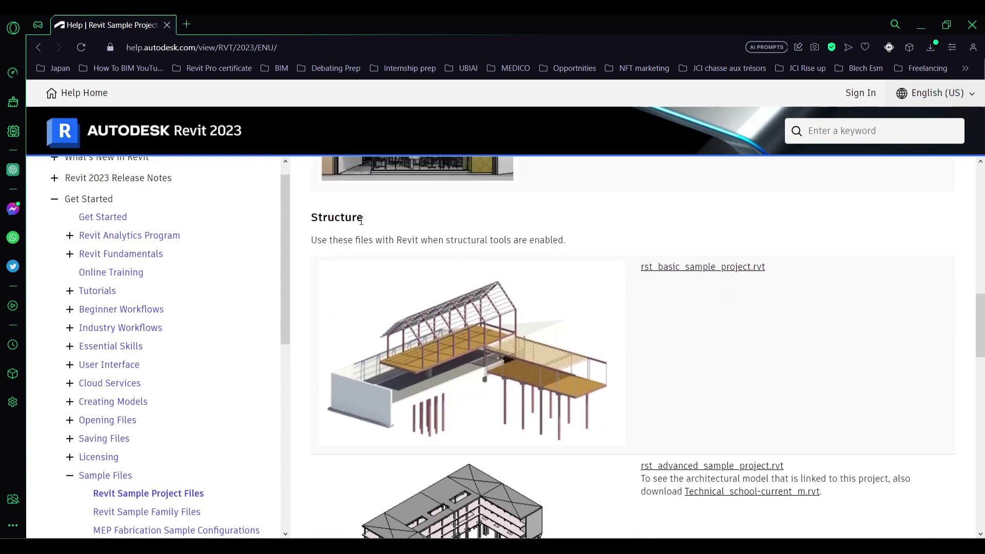
scroll(616, 316, "down", 3)
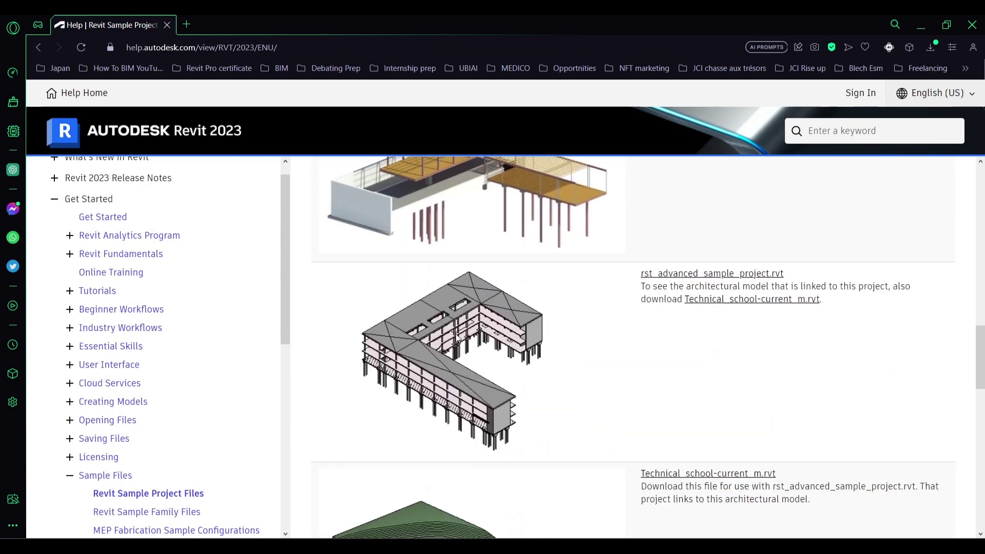
left_click(712, 274)
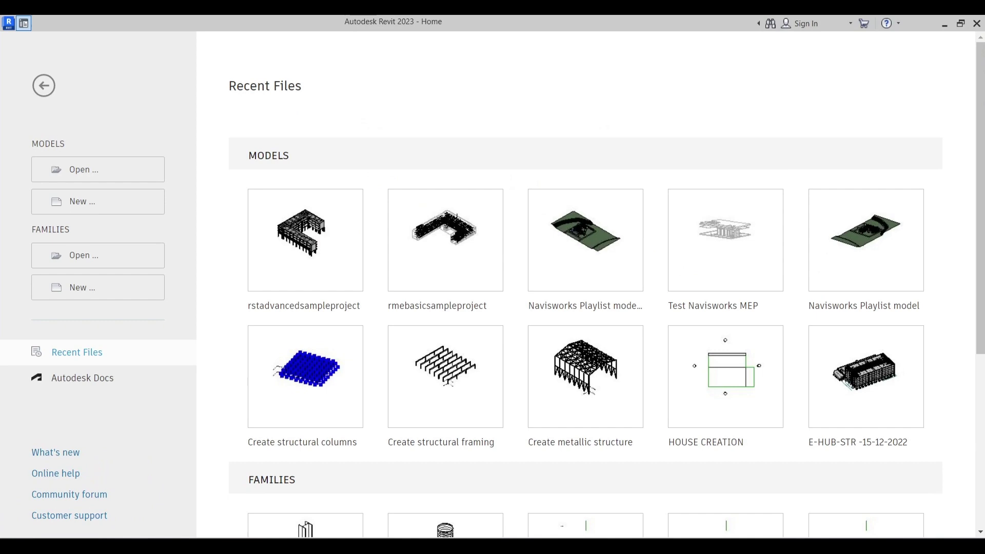
Step: Open rstadvancedsampleproject (1) from the Téléchargements folder in Revit
left_click(101, 174)
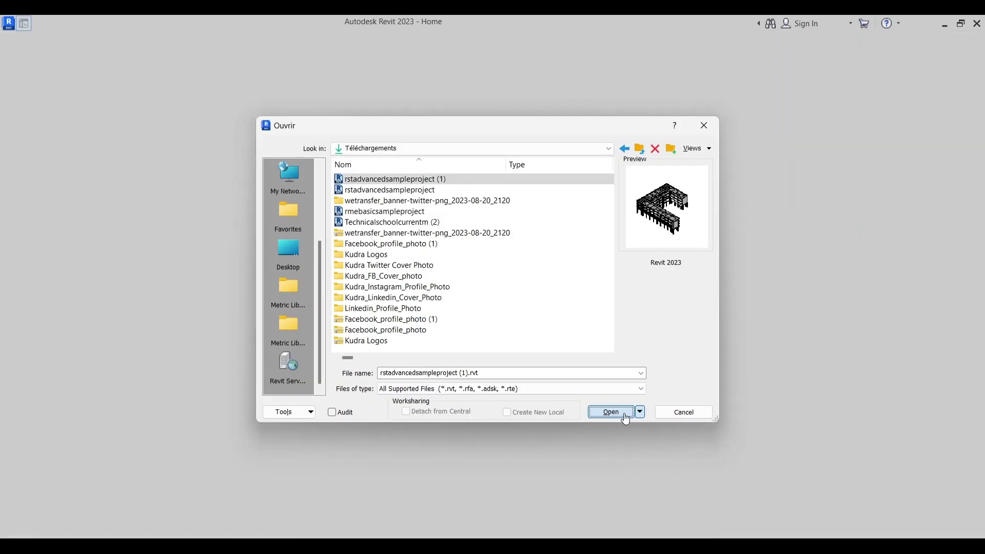
left_click(624, 413)
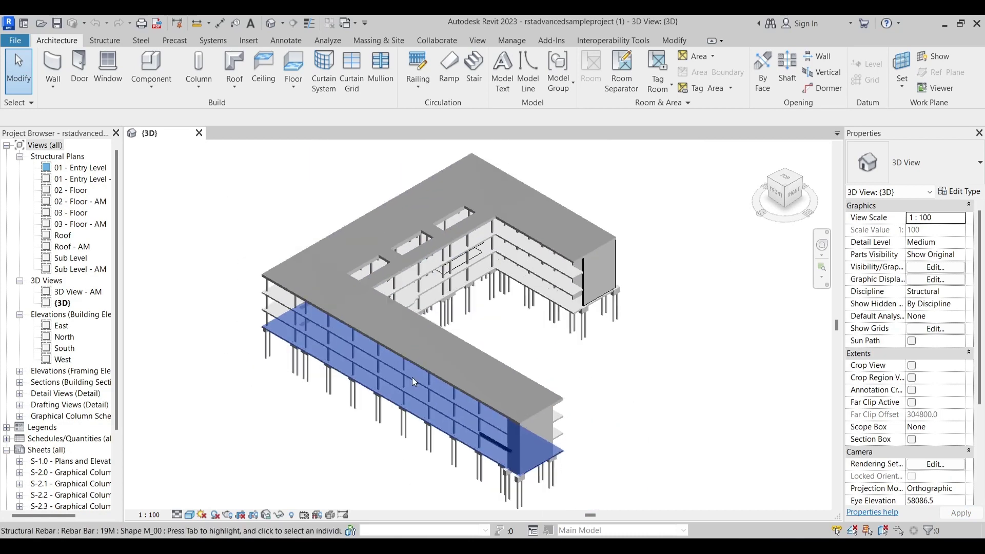
Step: Orbit the 3D view and bring up the Navisworks tools under Add-Ins > External Tools
mouse_move(759, 233)
middle_mouse_down("shift")
mouse_move(616, 176)
mouse_move(404, 164)
middle_mouse_up("shift")
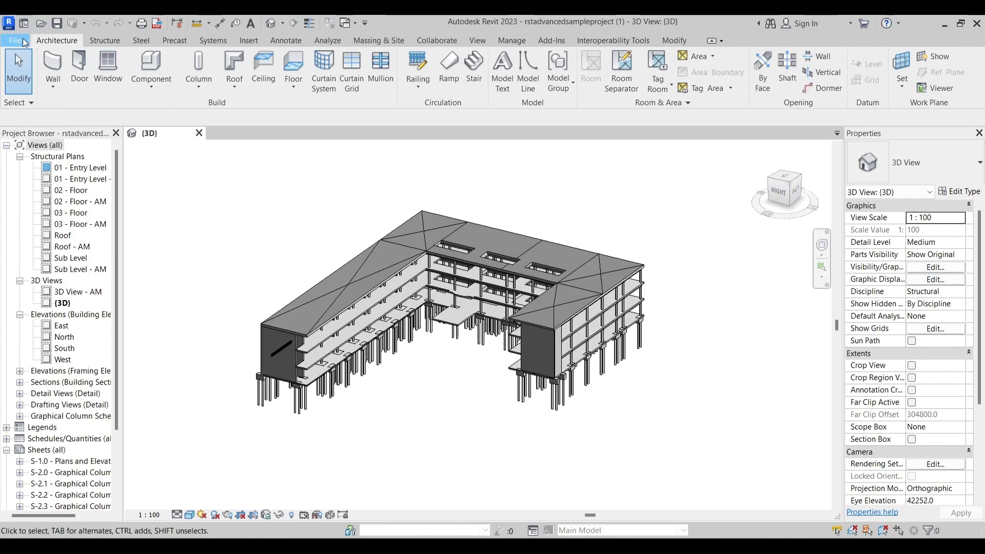
left_click(15, 40)
mouse_move(46, 245)
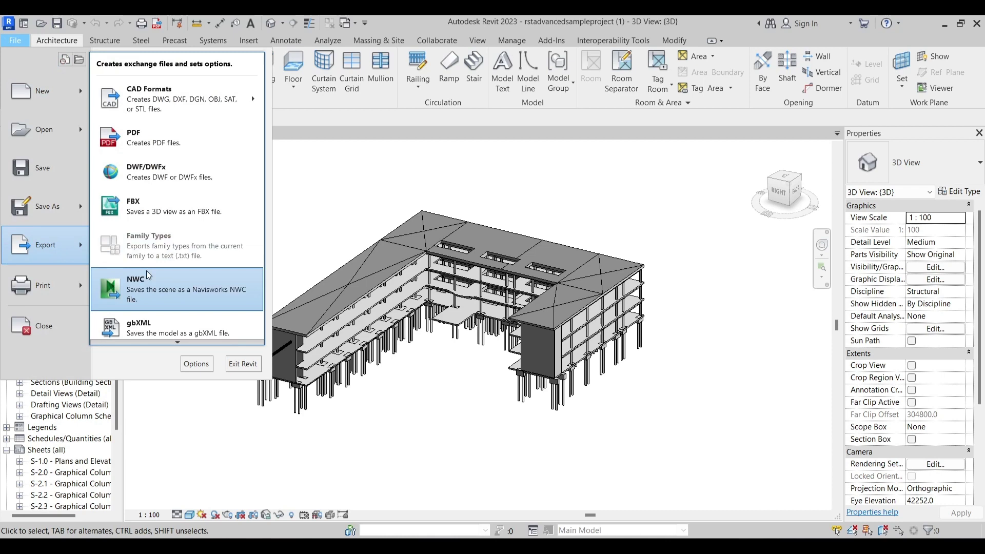
left_click(349, 188)
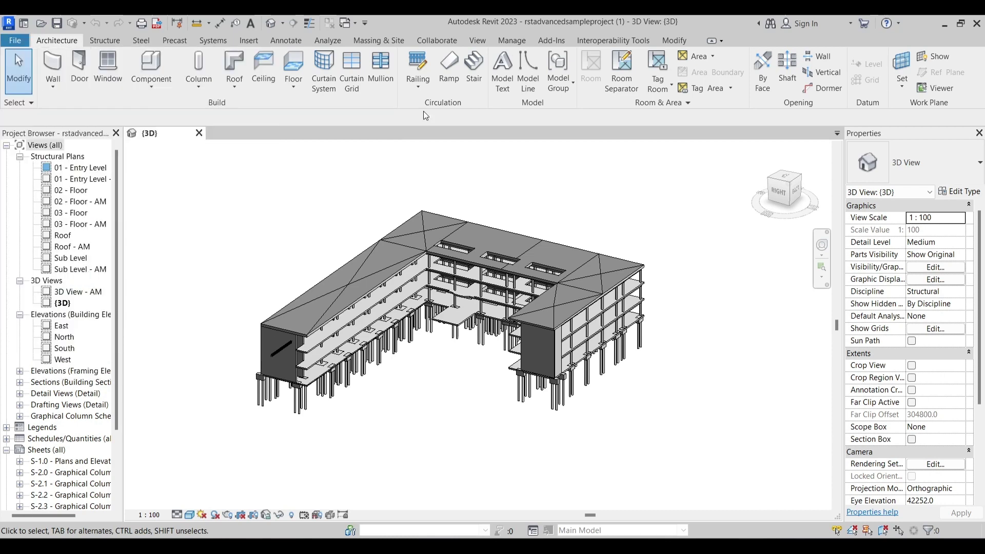
left_click(553, 39)
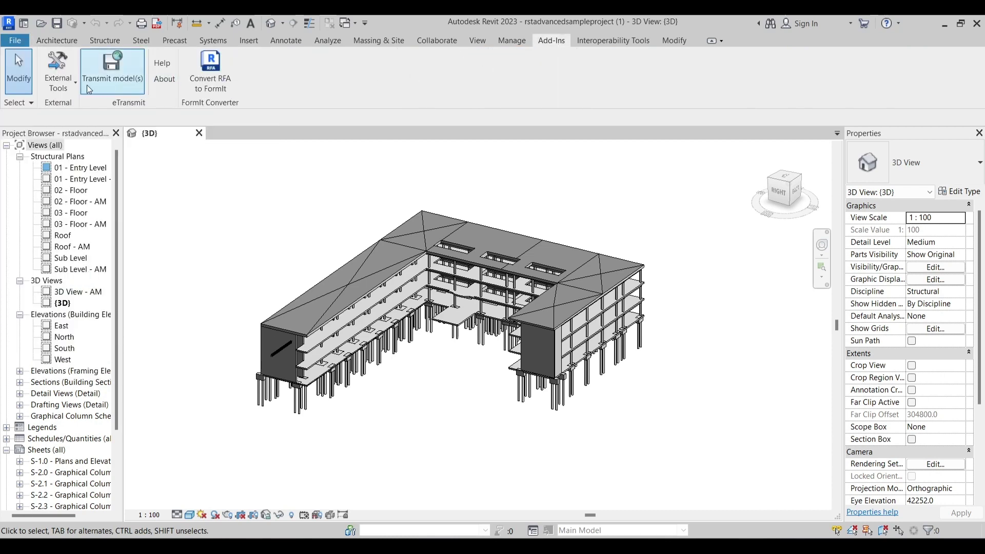
left_click(71, 90)
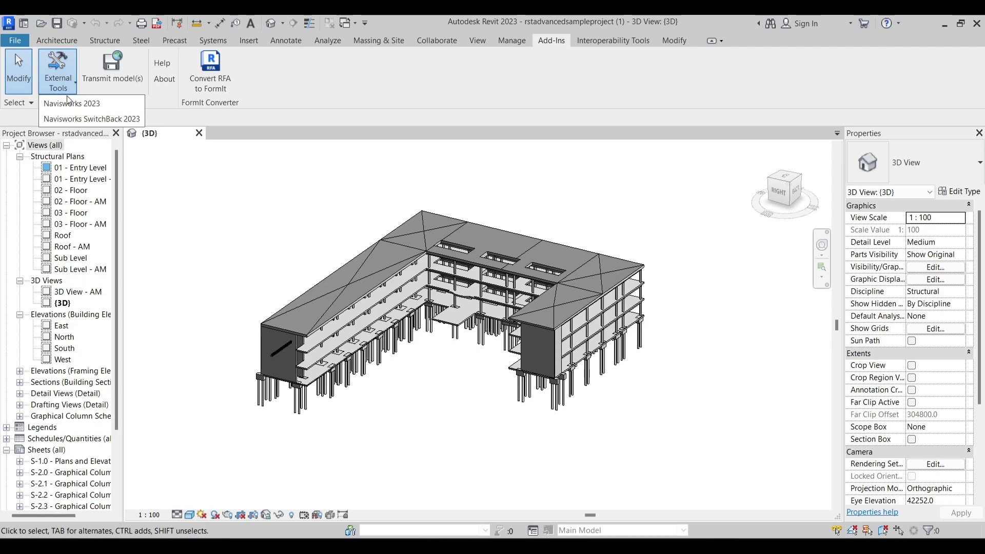
Step: Start the Navisworks 2023 export with the file named 'Cost estimation example'
left_click(69, 103)
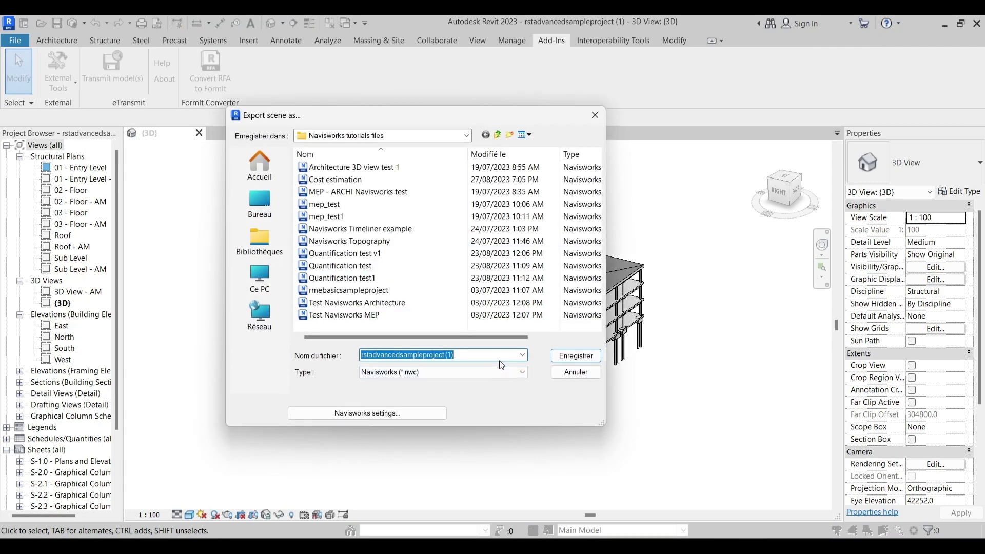
type("Cost est")
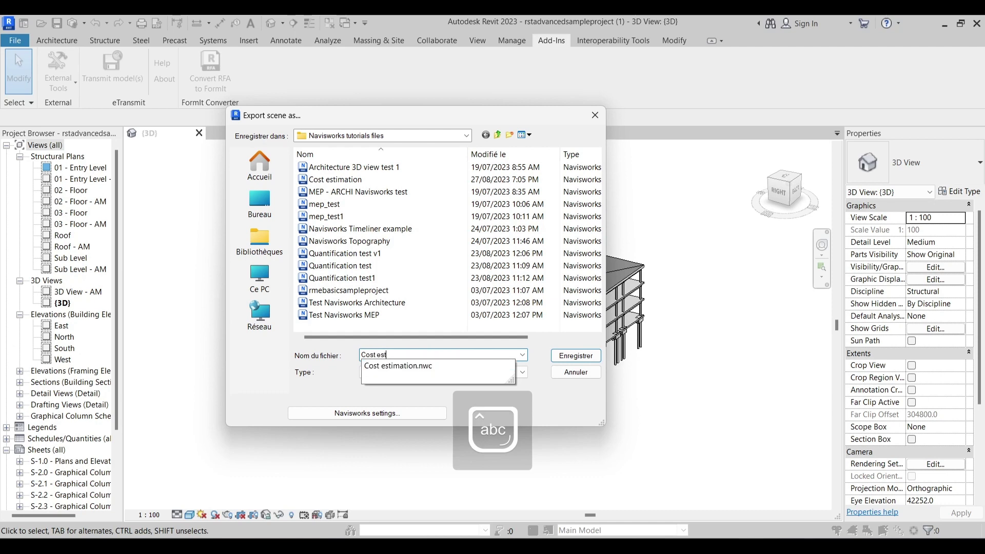
type("imation ex")
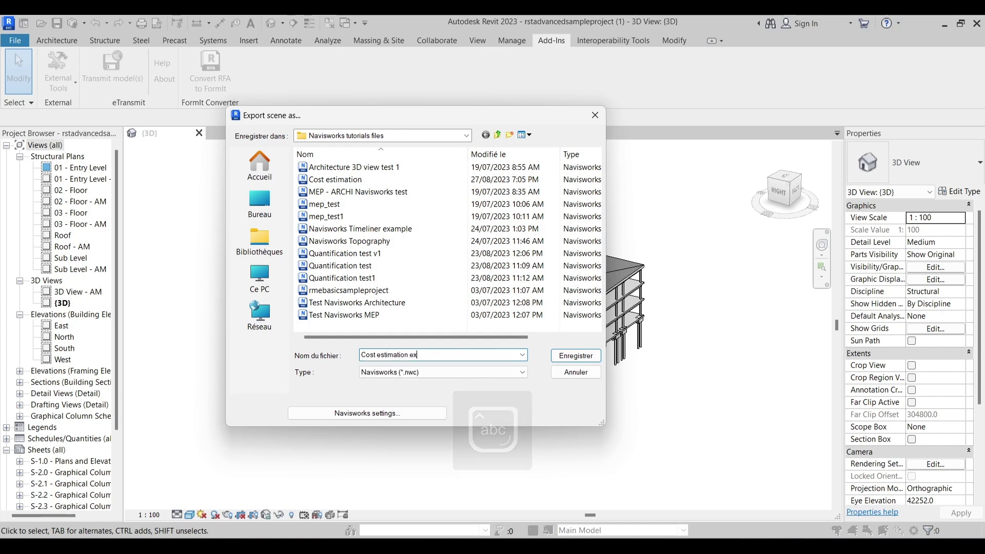
type("ample")
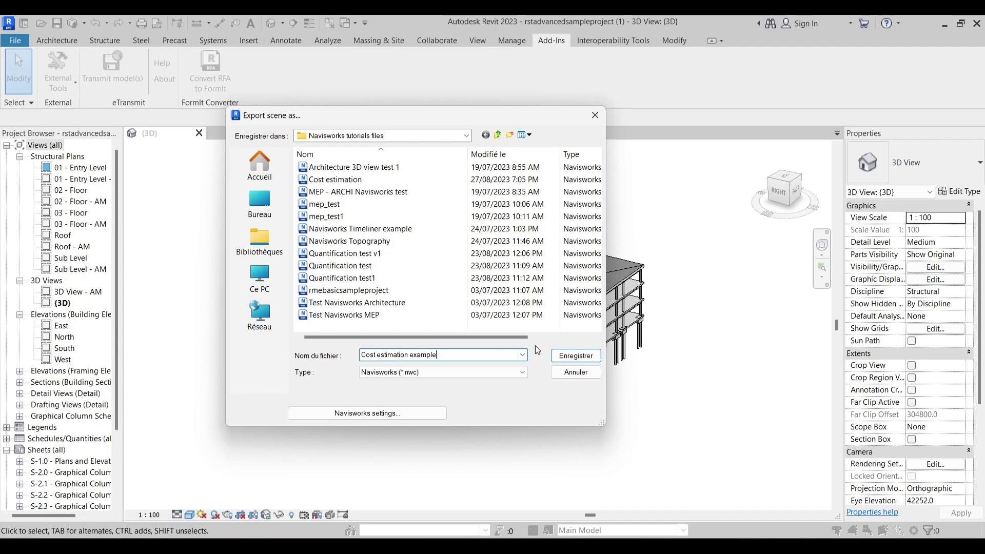
Step: Set the Navisworks export scope to Entire project and save Cost estimation example.nwc
left_click(361, 415)
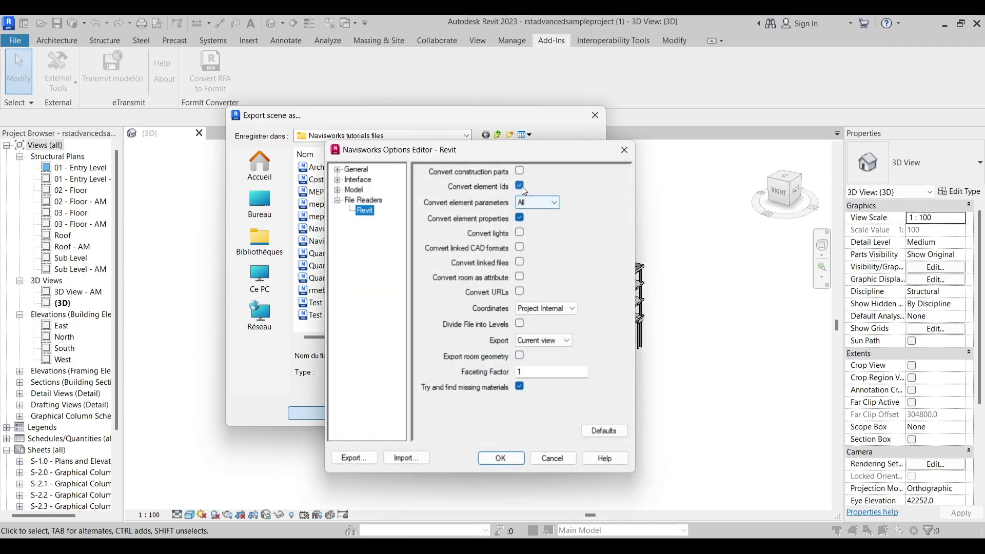
left_click(533, 203)
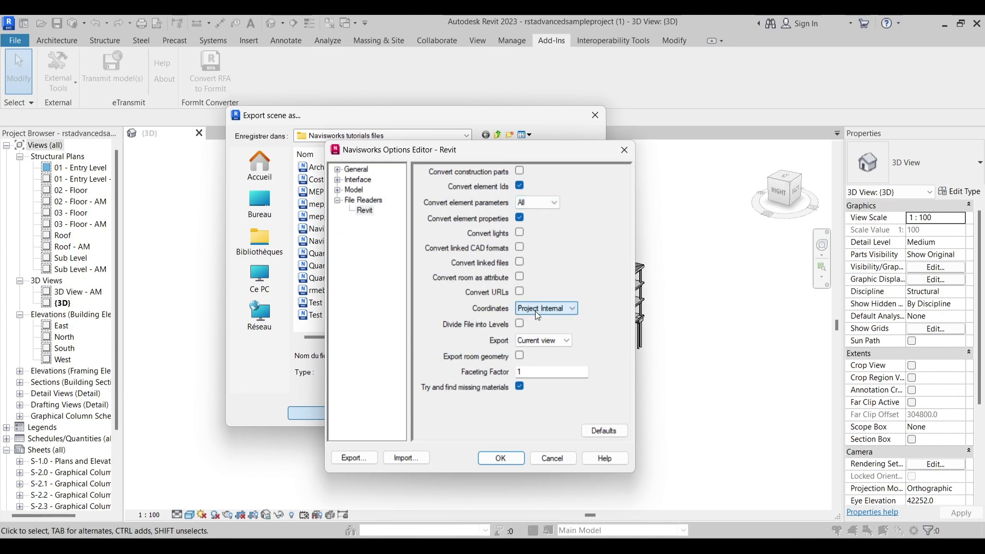
left_click(542, 340)
left_click(532, 350)
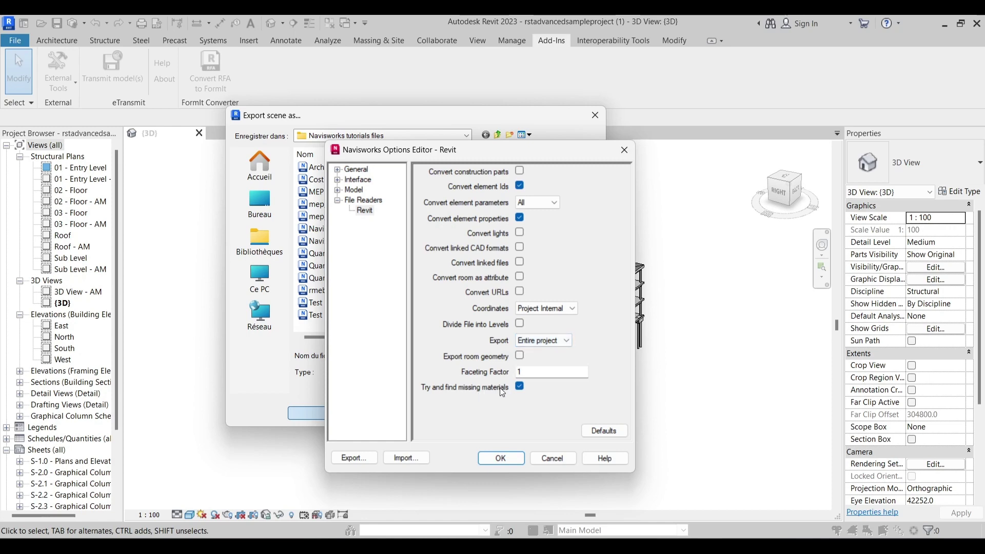
left_click(503, 457)
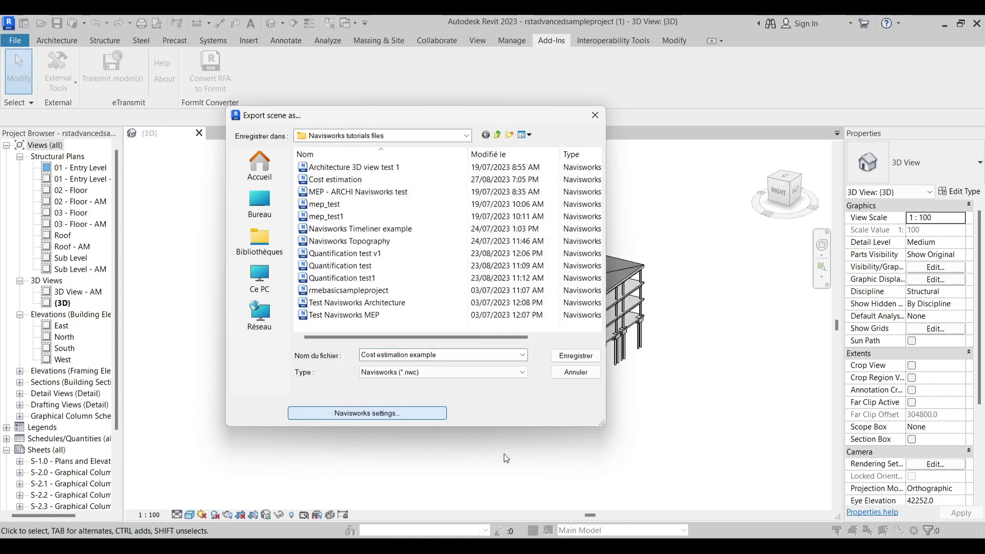
left_click(582, 357)
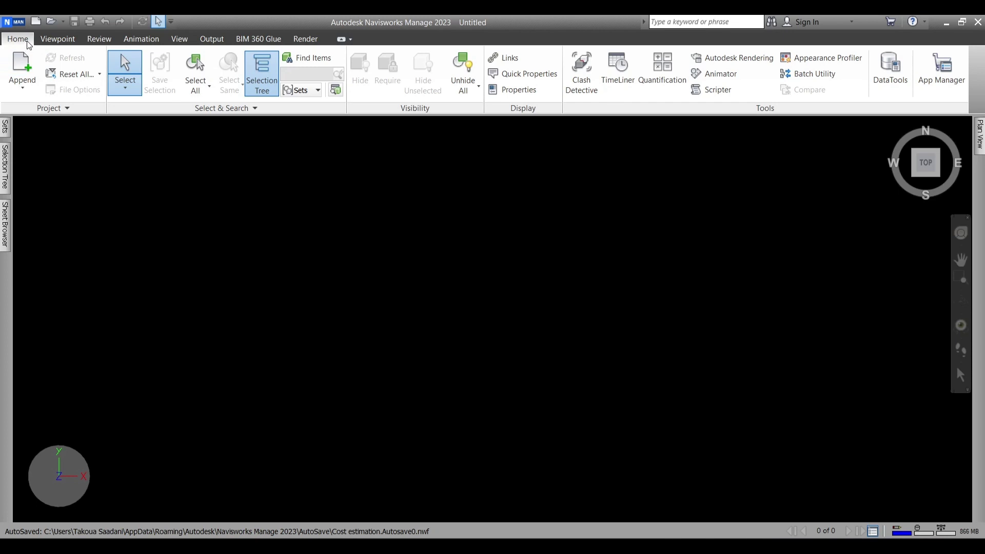
Step: Append Cost estimation example from the Navisworks tutorials folder
left_click(23, 69)
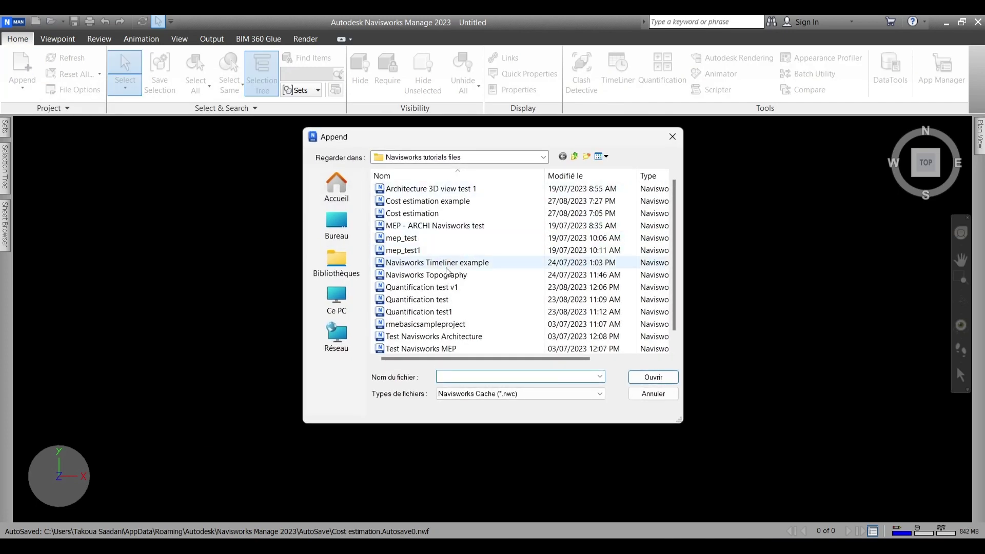
scroll(454, 279, "down", 1)
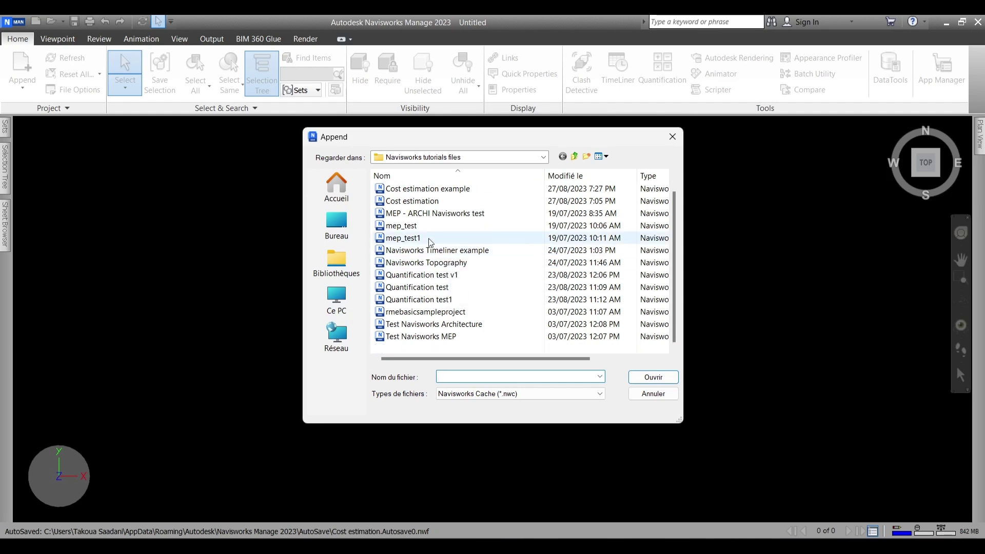
scroll(431, 232, "up", 1)
left_click(422, 202)
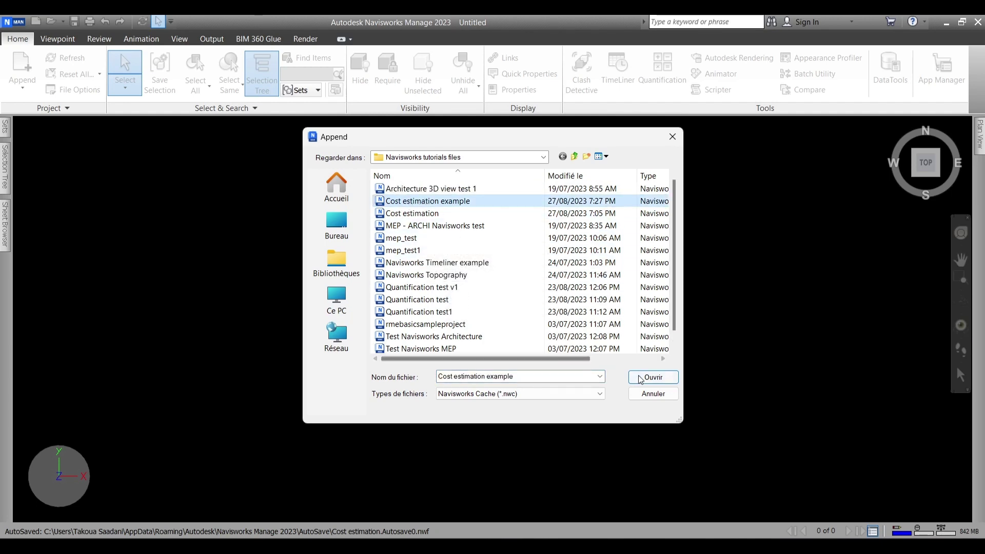
left_click(653, 377)
scroll(420, 328, "down", 2)
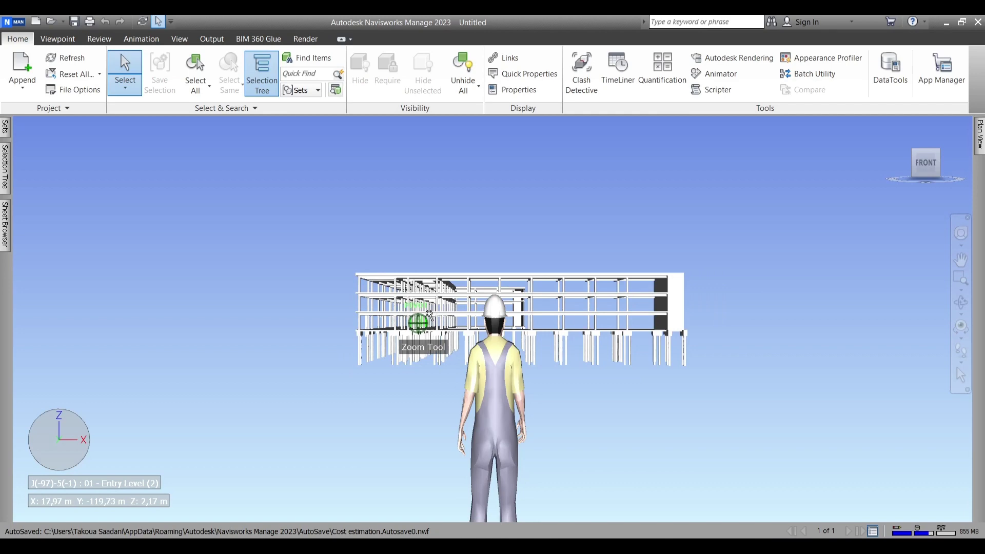
Step: Turn off the Third Person avatar in Viewpoint Realism, with the building framed obliquely
mouse_move(944, 149)
left_mouse_down()
mouse_move(619, 159)
mouse_move(716, 235)
left_mouse_up()
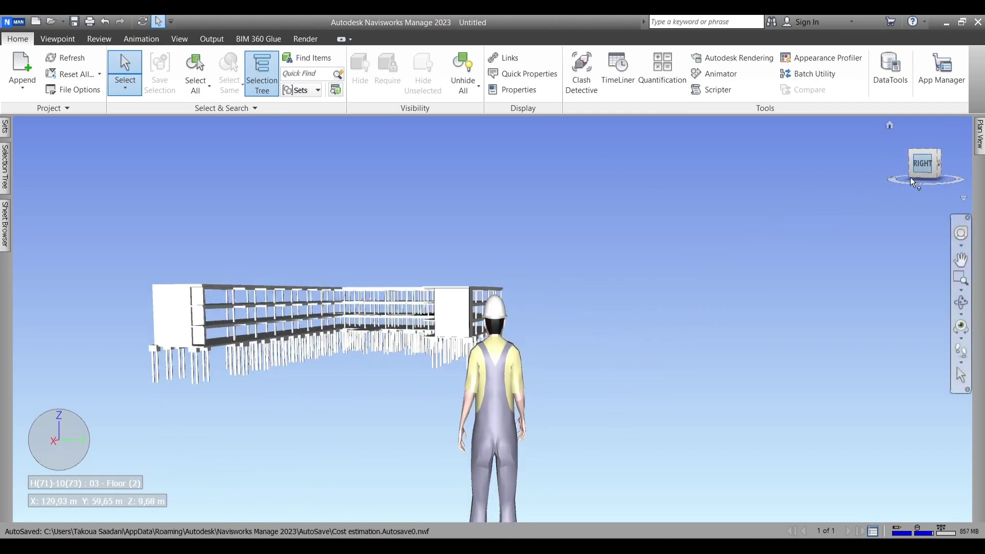
mouse_move(305, 246)
middle_mouse_down()
mouse_move(452, 238)
mouse_move(447, 223)
mouse_move(423, 226)
middle_mouse_up()
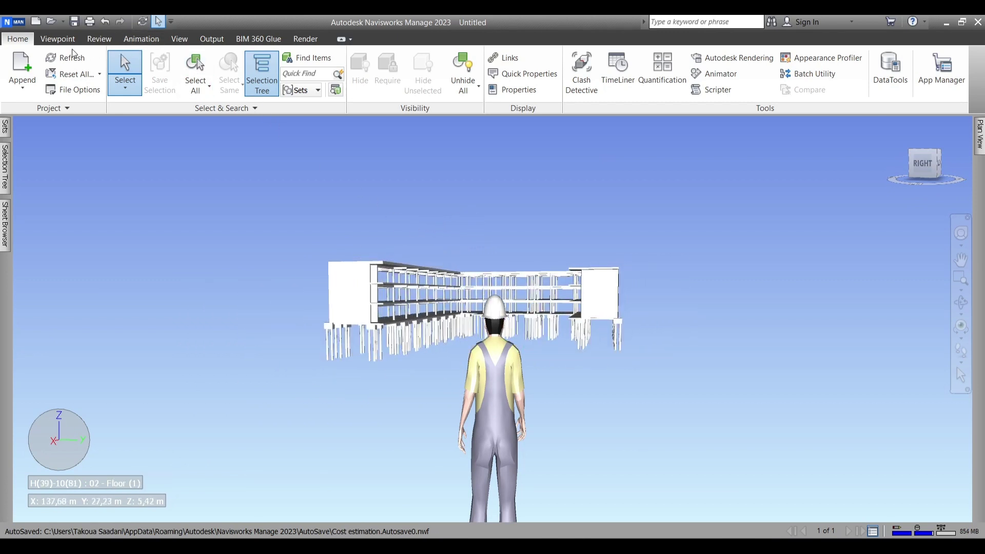
left_click(58, 39)
left_click(537, 90)
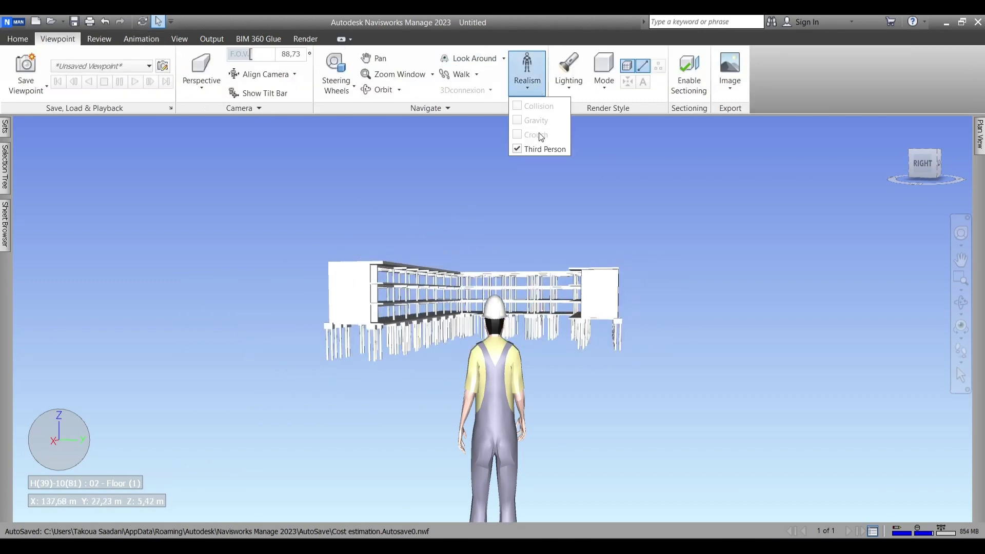
left_click(519, 149)
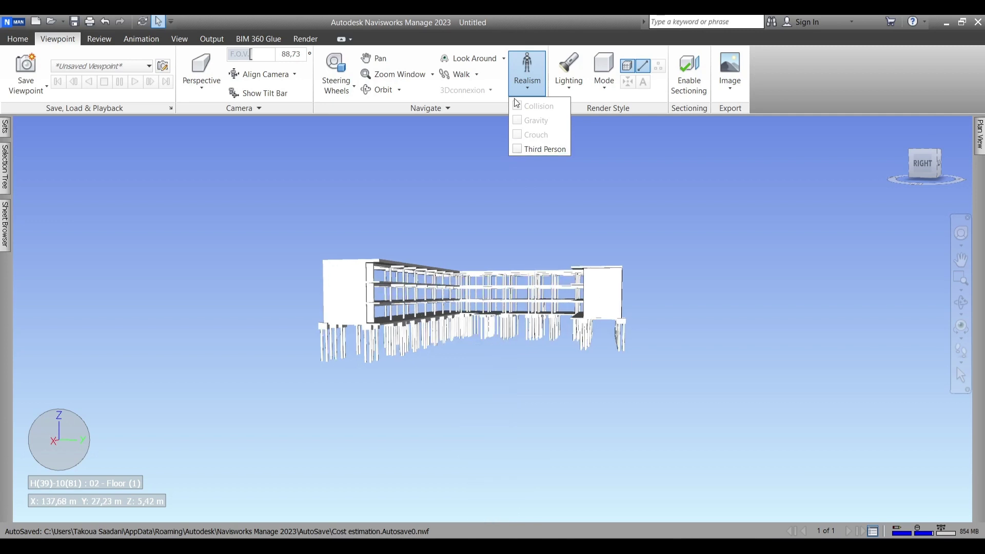
left_click(585, 196)
scroll(418, 396, "up", 2)
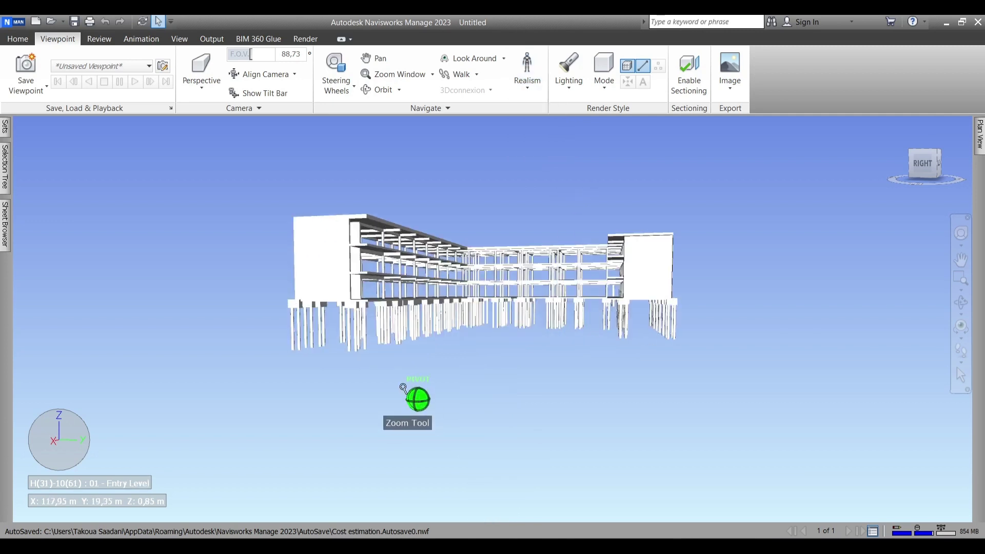
scroll(419, 396, "up", 2)
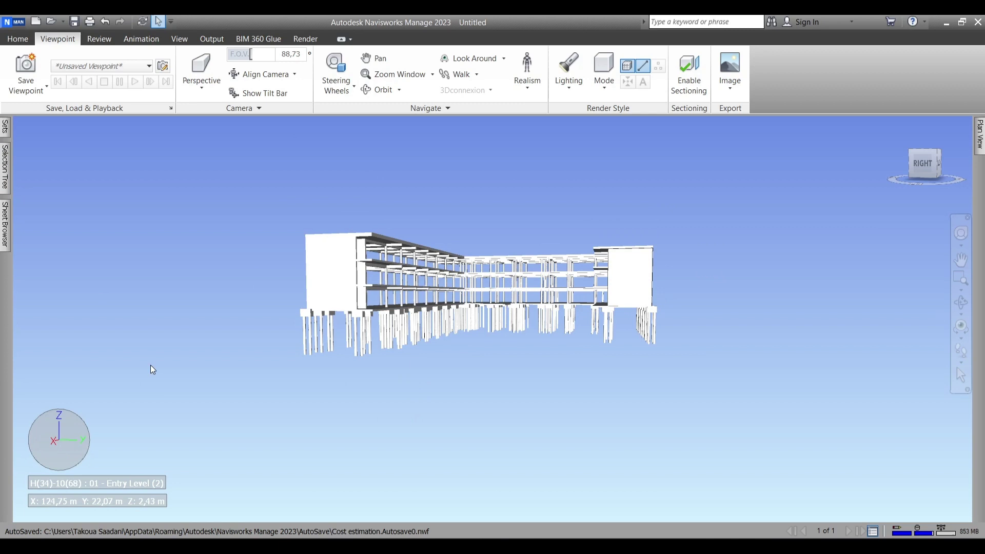
Step: Pin the TimeLiner panel open, make it taller, and show the Data Sources Add options
left_click(19, 39)
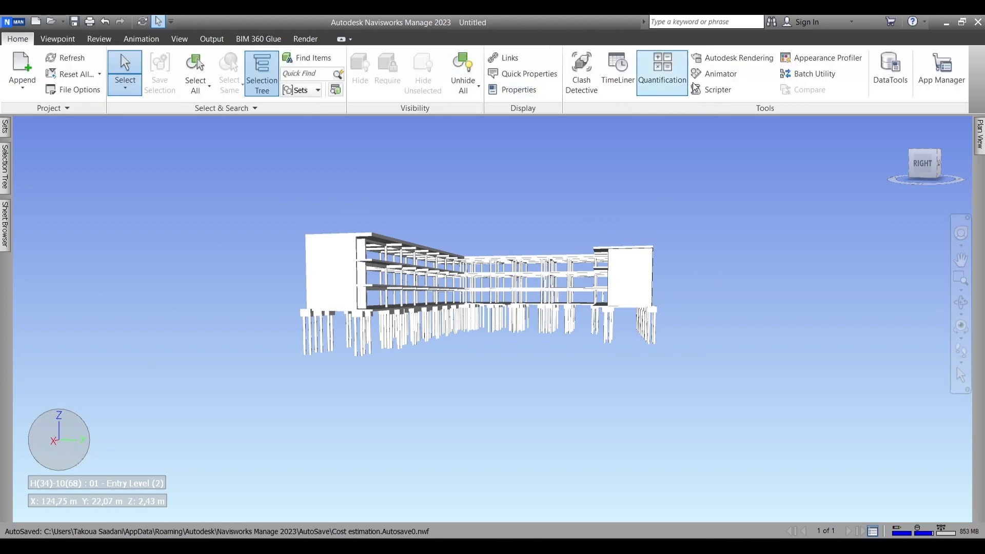
left_click(617, 77)
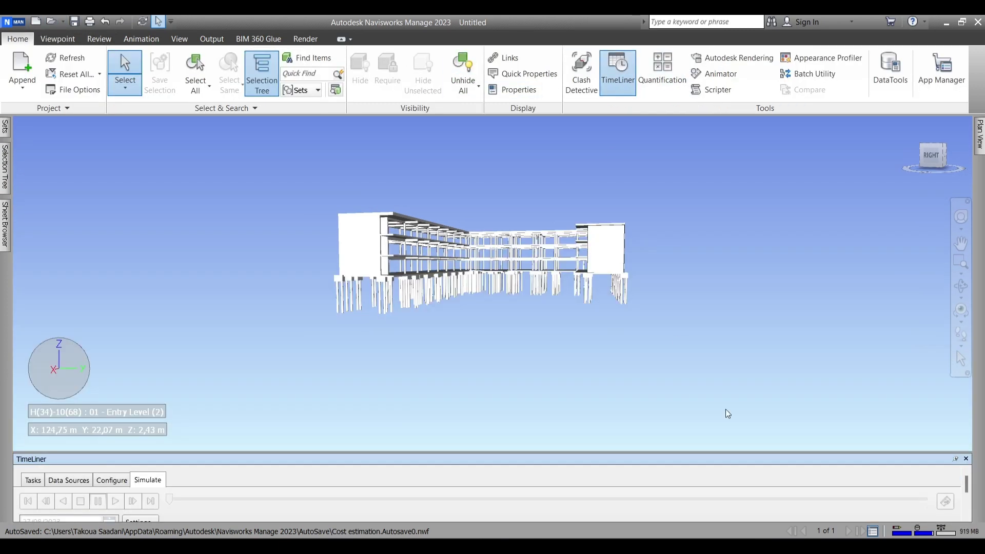
left_click(956, 459)
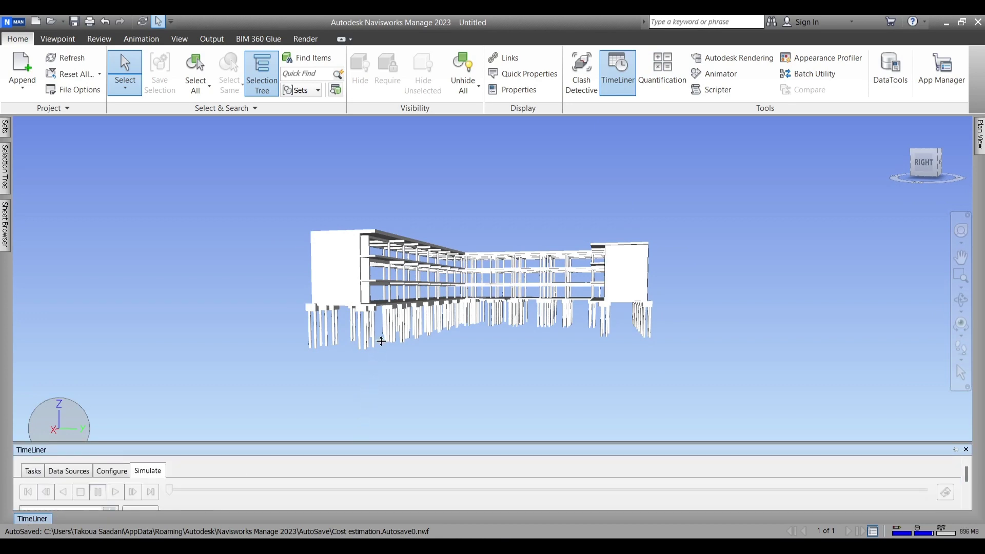
left_click_drag(368, 387, 380, 342)
left_click(956, 347)
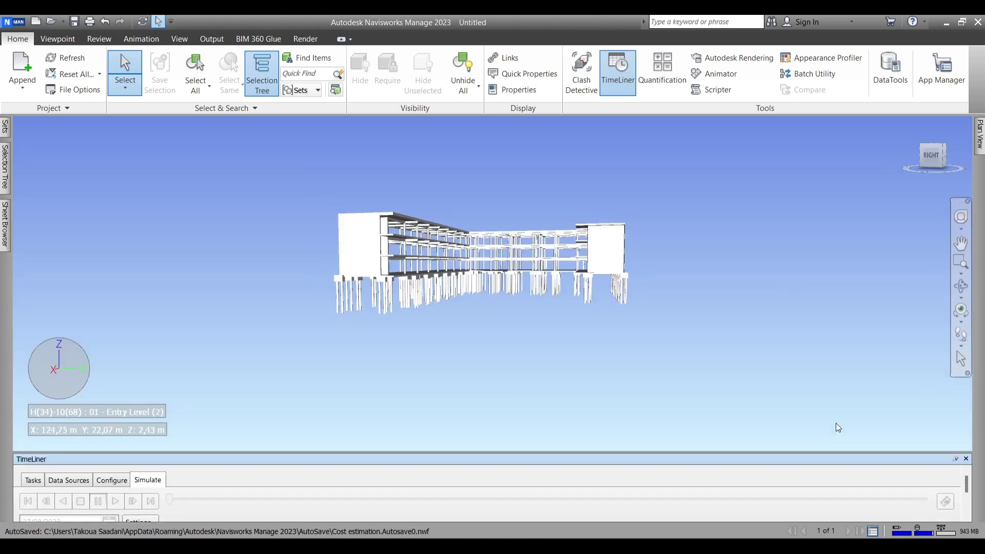
left_click_drag(799, 385, 802, 342)
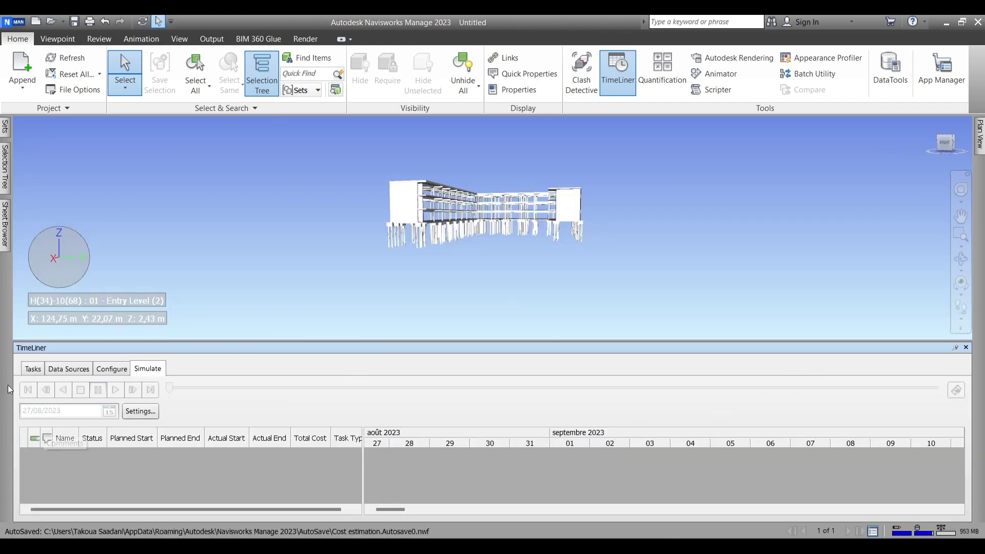
left_click(68, 369)
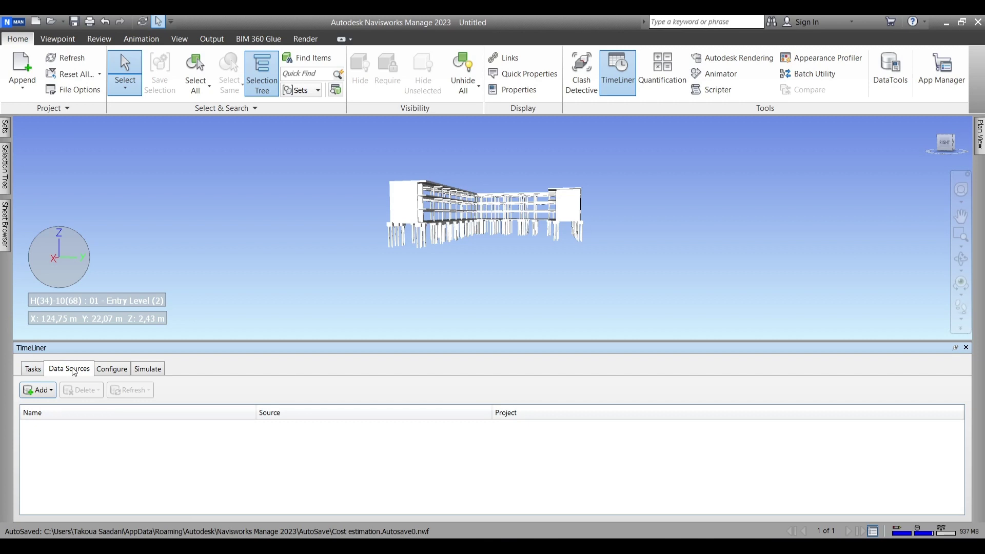
left_click(45, 391)
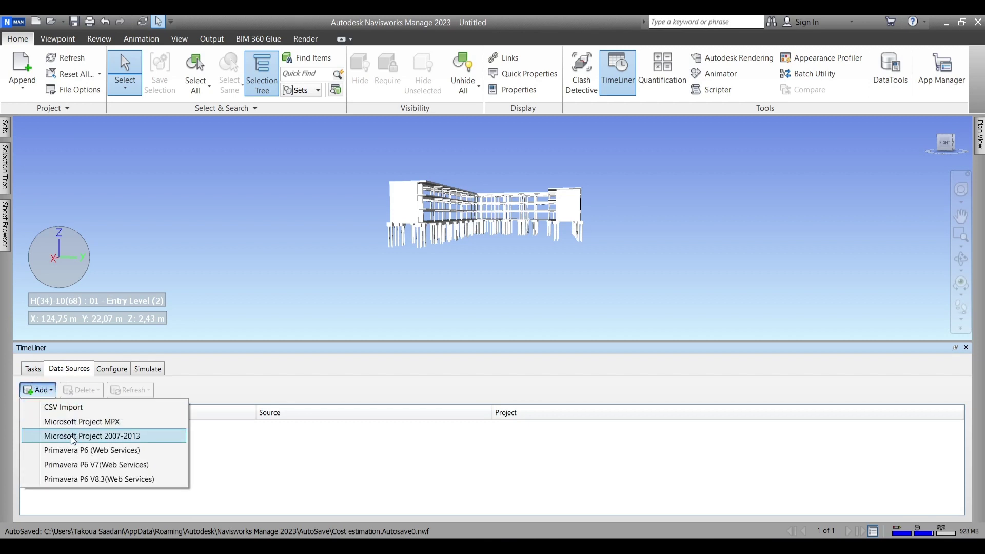
Step: Add a New Task on the Tasks tab and expand the model in the Selection Tree
left_click(37, 368)
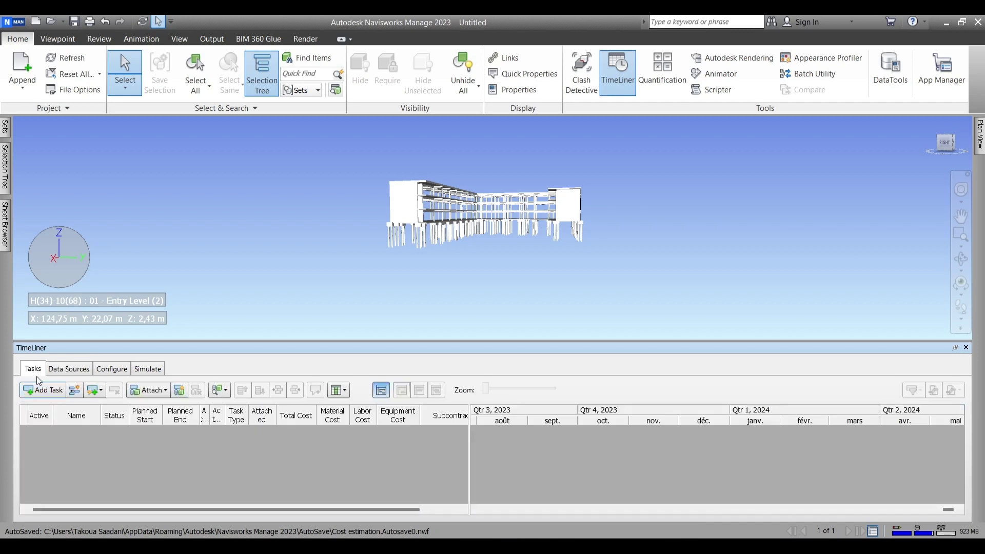
left_click(45, 390)
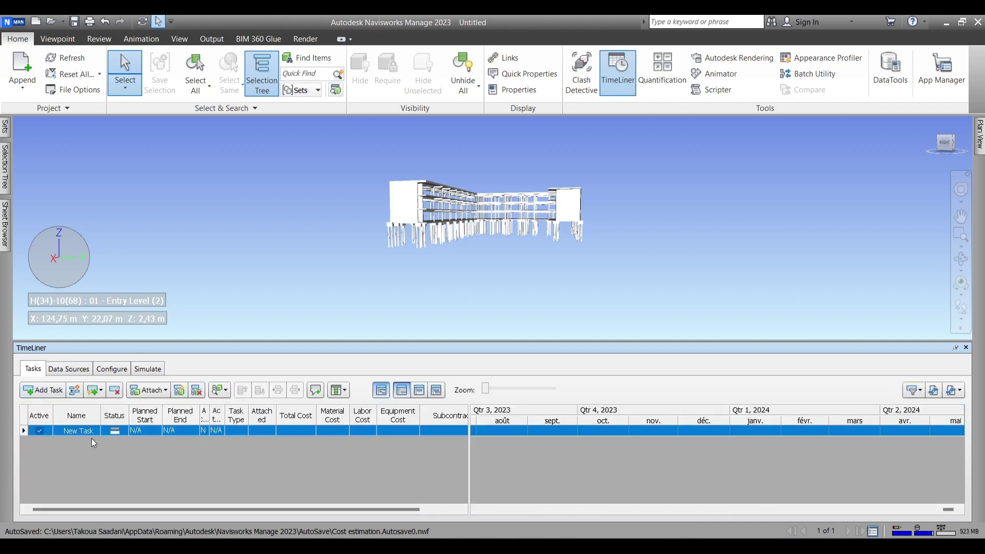
left_click(5, 158)
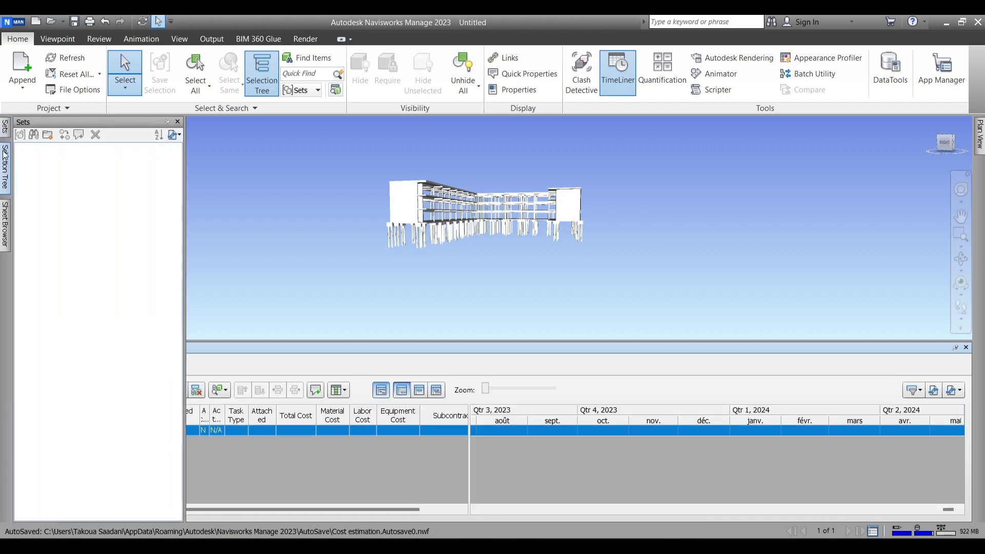
left_click(70, 153)
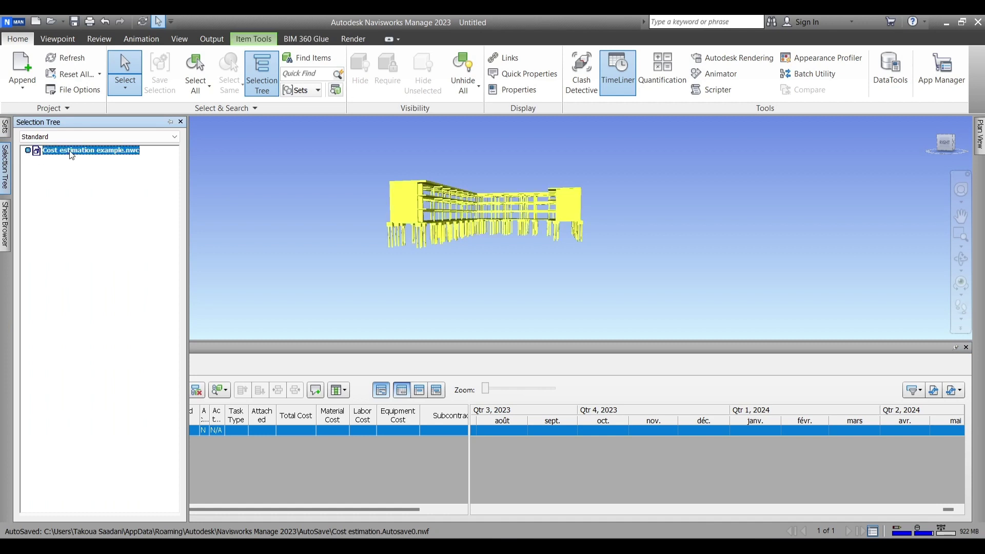
left_click(69, 179)
left_click(29, 151)
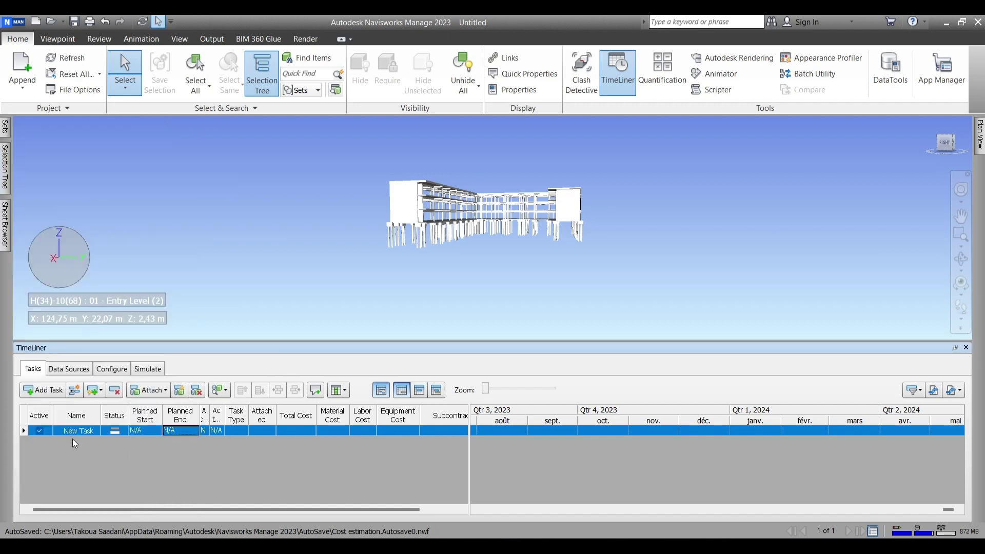
Step: Name the task Foundation and schedule it from 27/08/2023 to 15/11/2023
left_click(71, 432)
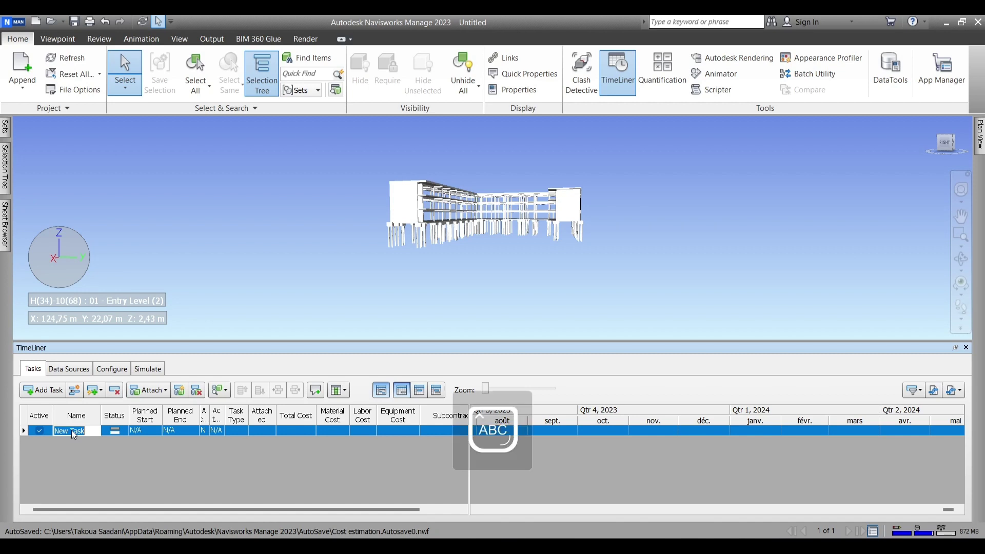
type("Foundati...")
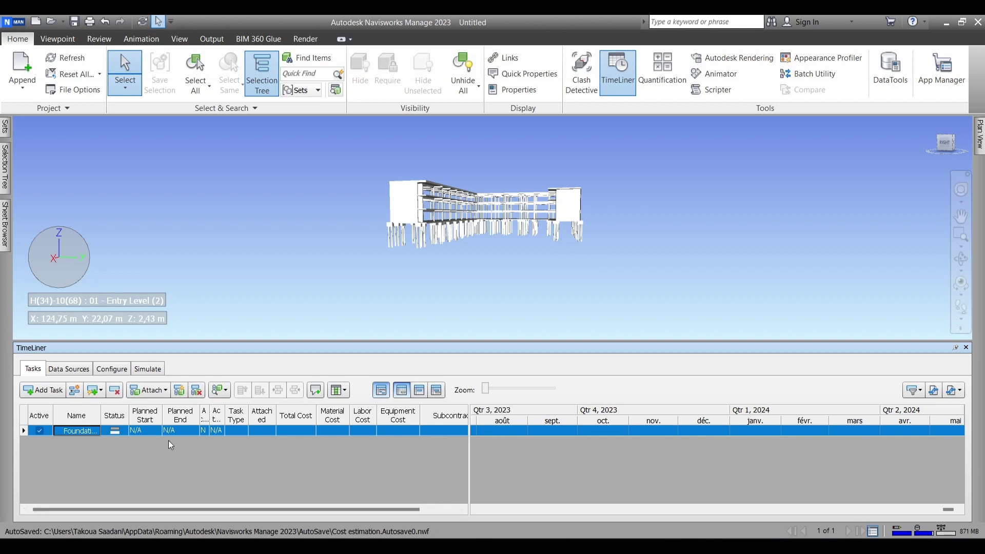
left_click(151, 431)
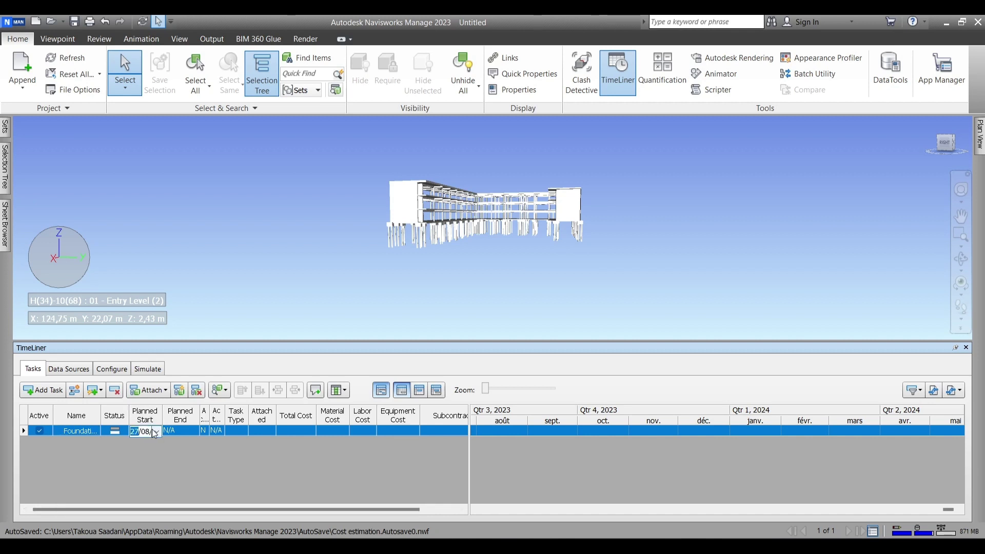
left_click(156, 431)
left_click(189, 434)
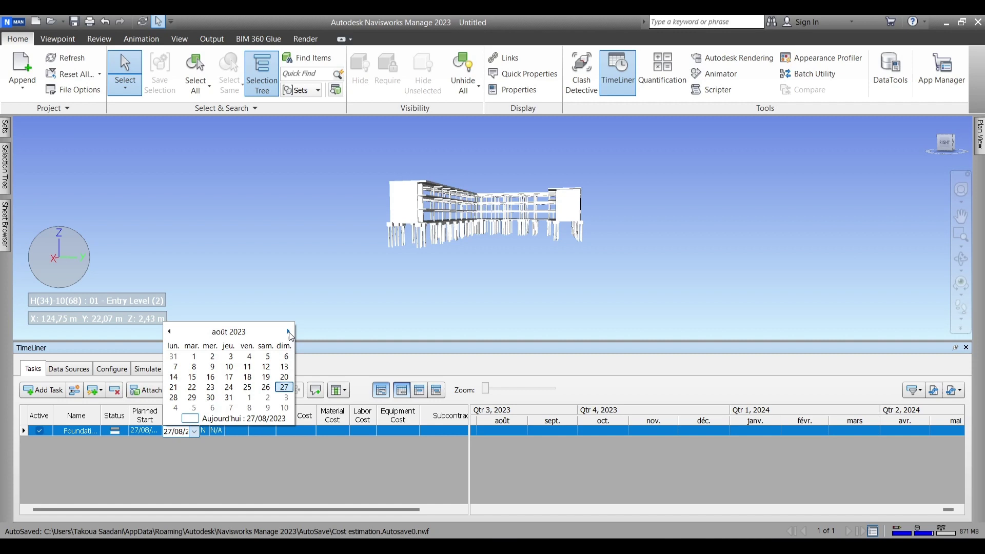
left_click(289, 332)
left_click(289, 332)
left_click(289, 332)
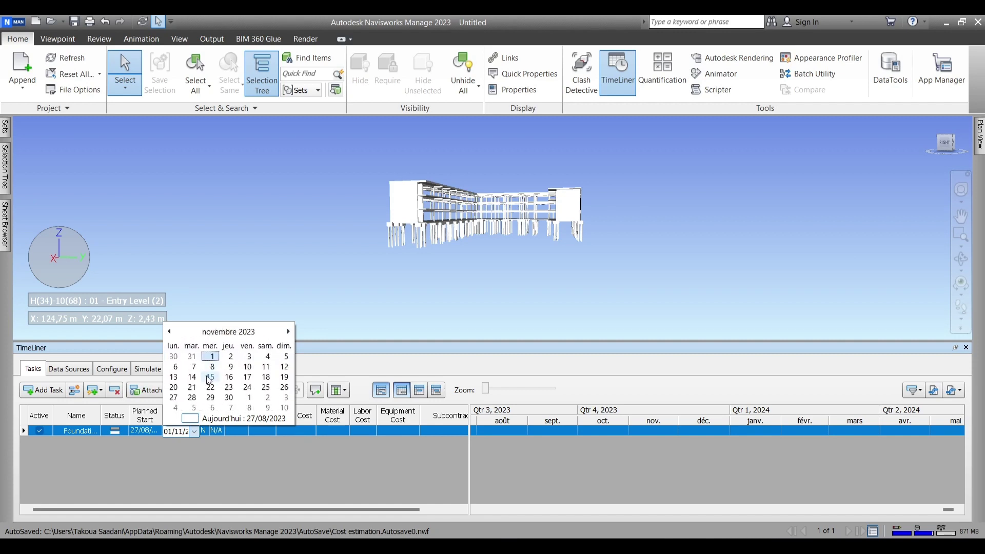
left_click(210, 378)
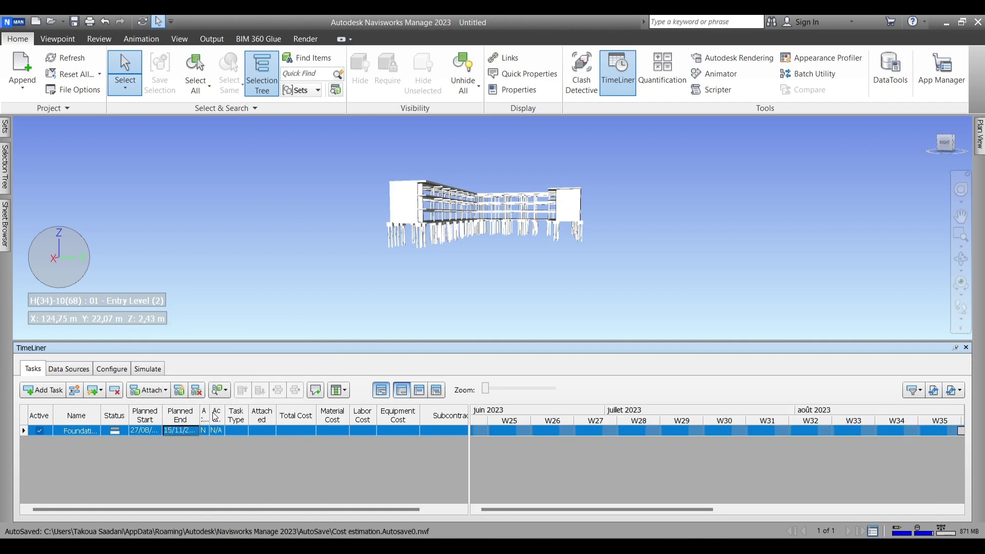
Step: Set the task type to Construct and widen the grid to show the cost columns
left_click(246, 431)
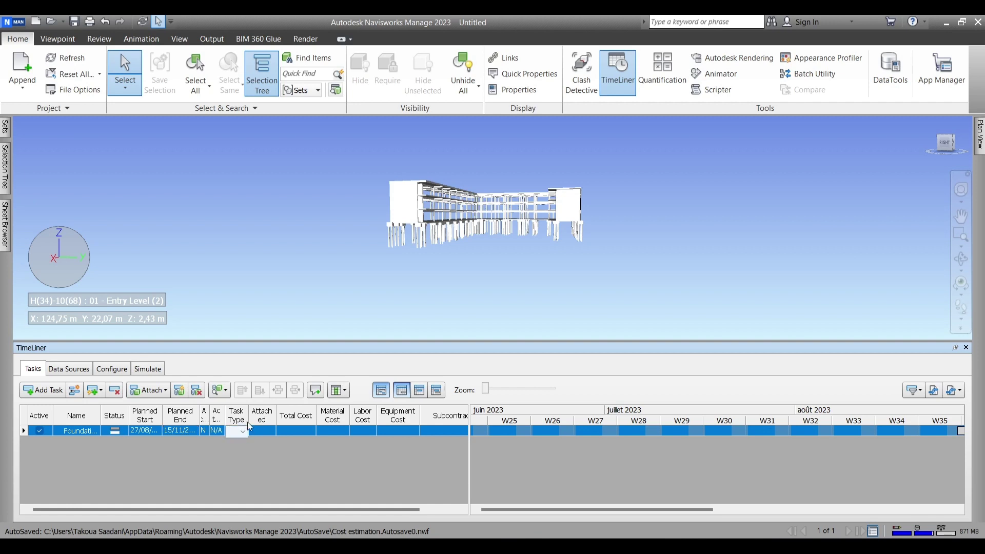
left_click(261, 434)
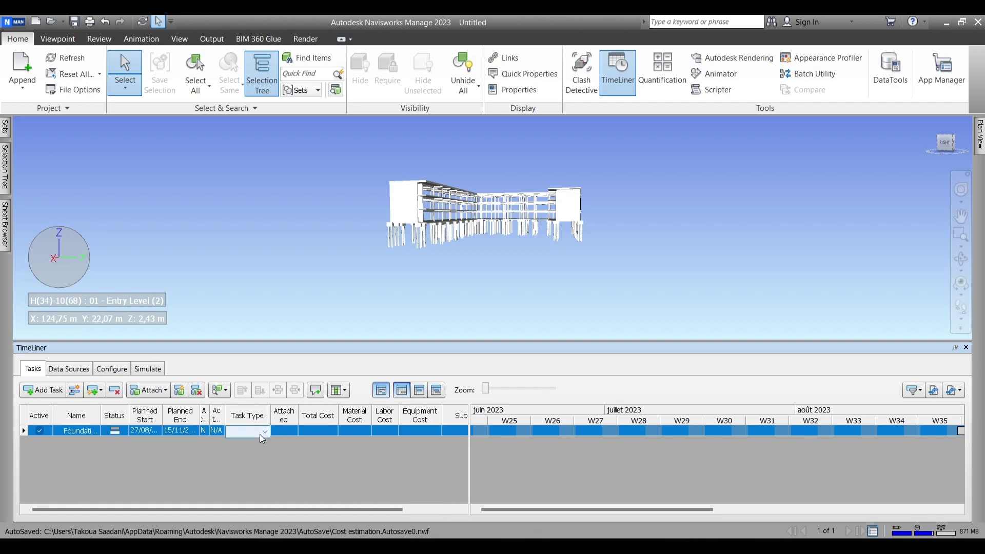
left_click(265, 433)
left_click(252, 450)
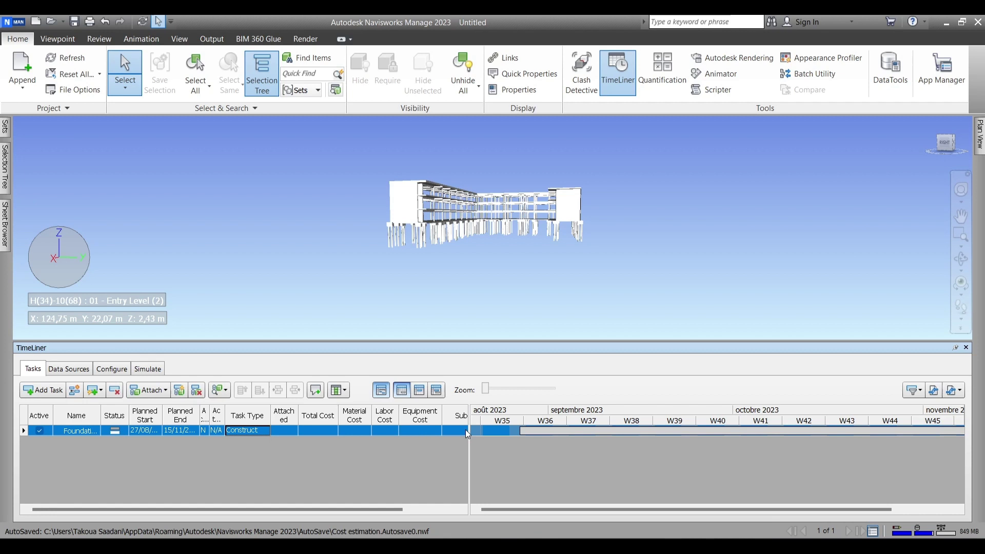
left_click_drag(470, 430, 537, 432)
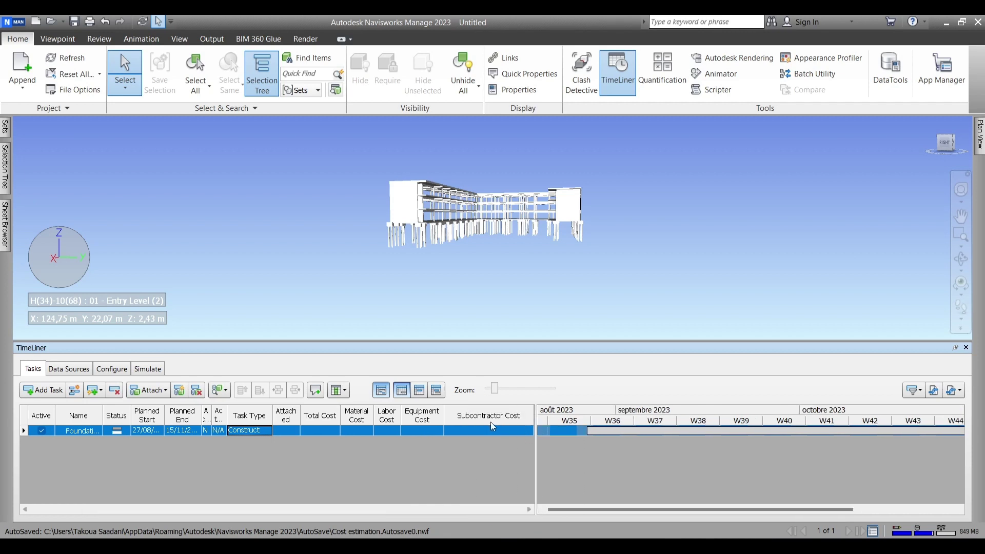
left_click(463, 429)
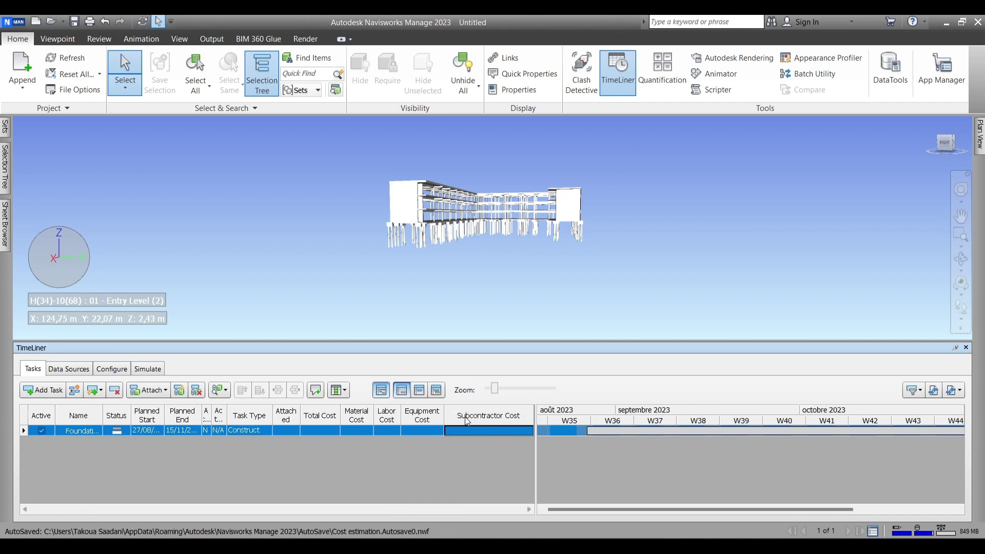
left_click(346, 396)
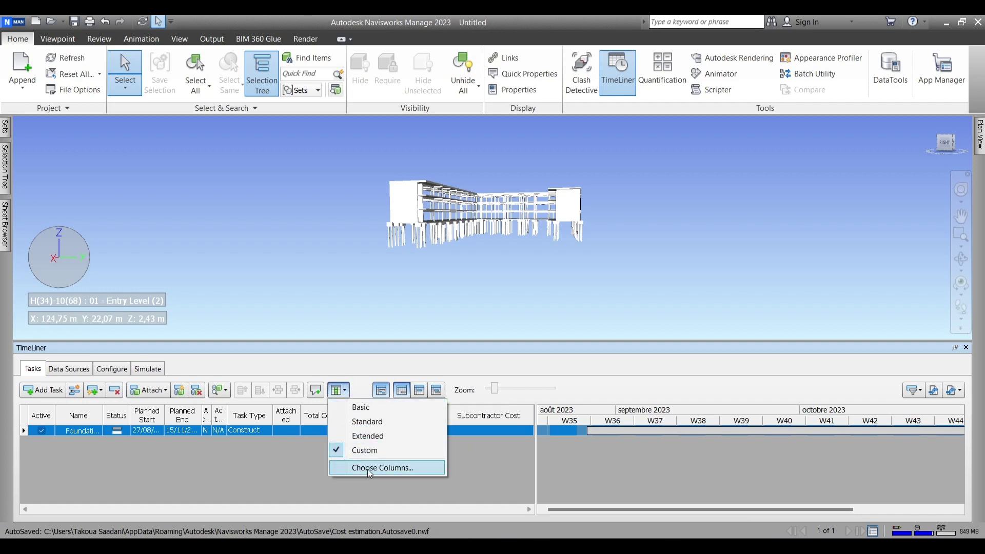
left_click(369, 468)
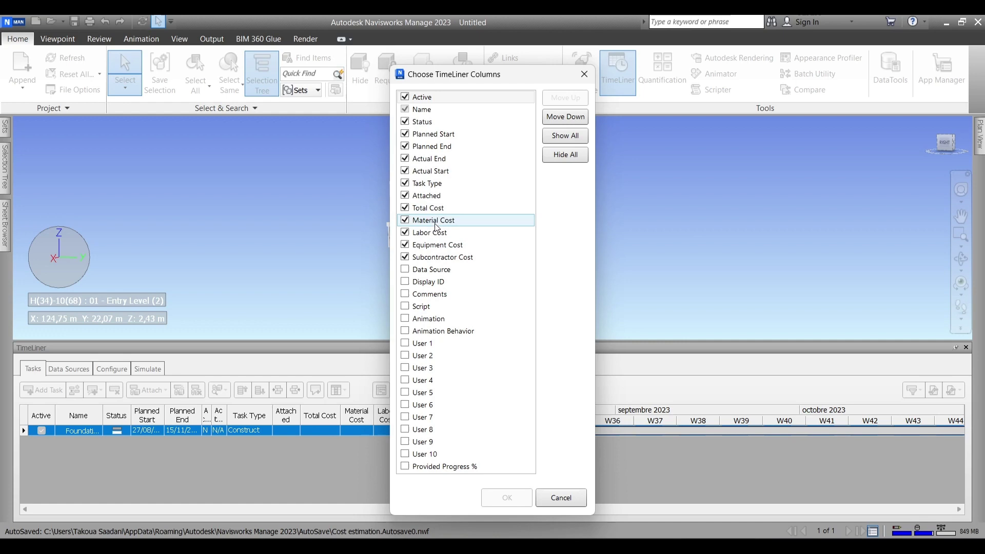
left_click(561, 498)
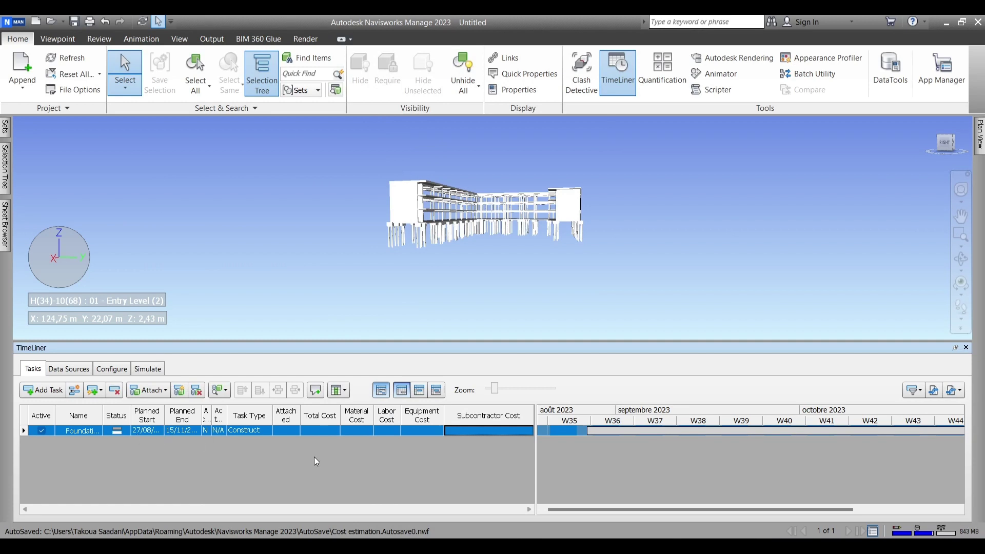
left_click(286, 433)
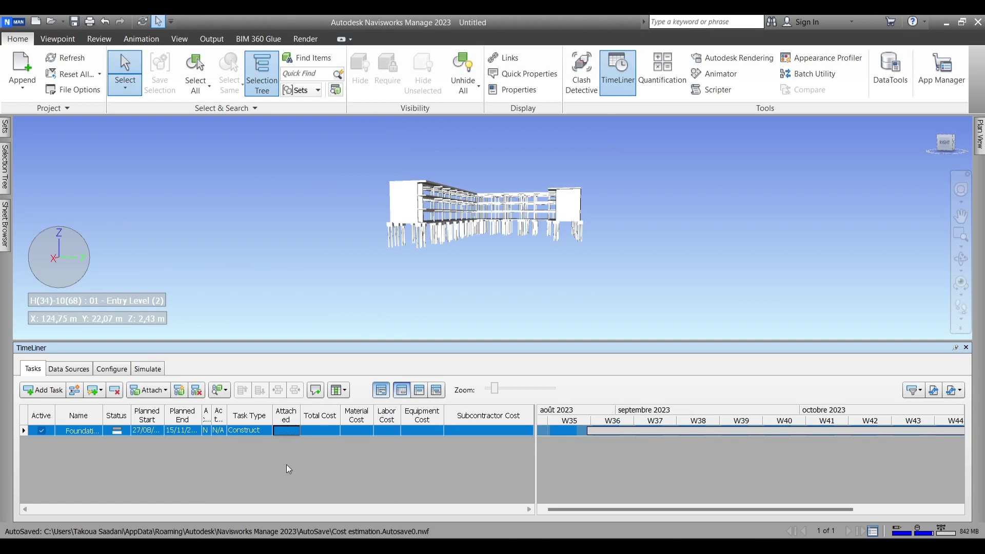
Step: Attach the Structural Foundations from the Selection Tree to the Foundation task
left_click(7, 153)
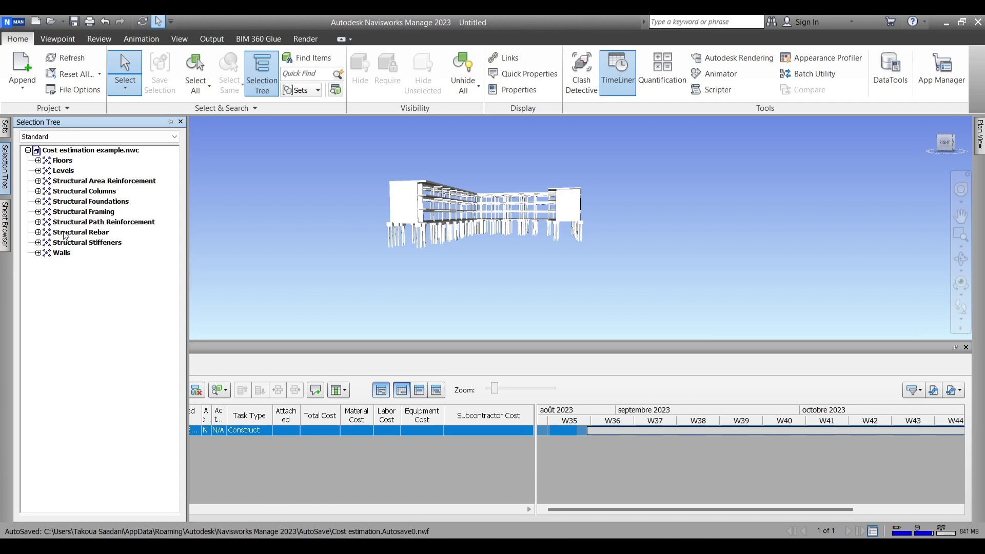
left_click(88, 202)
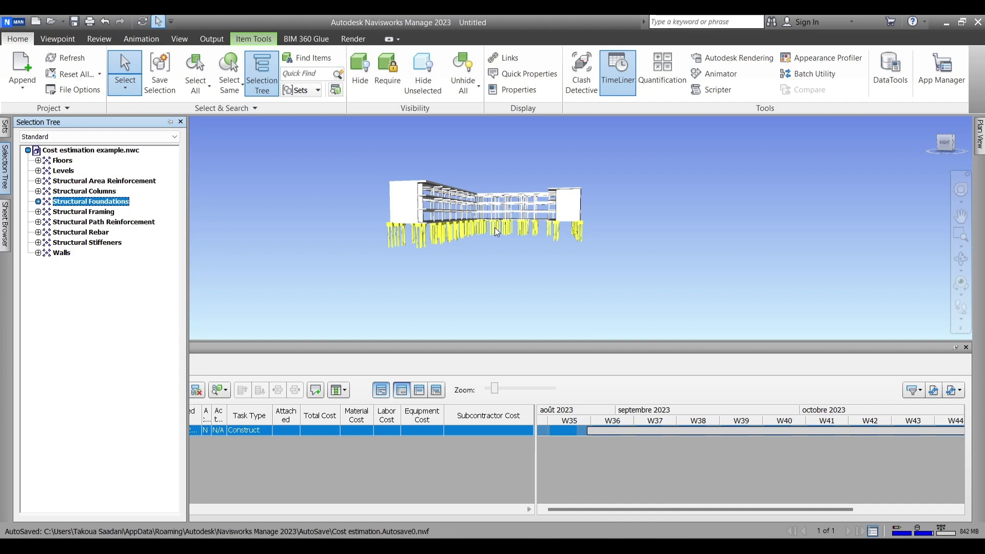
scroll(497, 233, "up", 5)
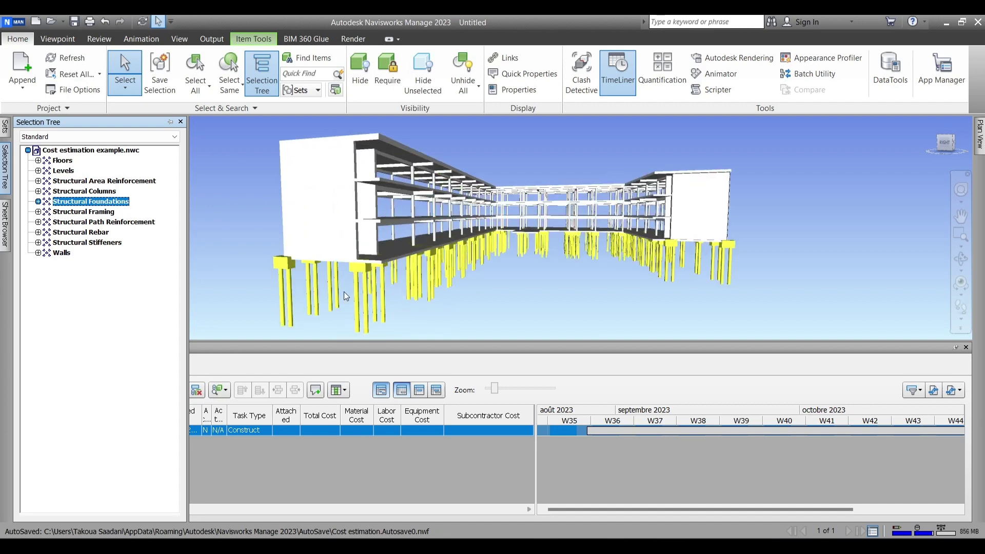
right_click(291, 429)
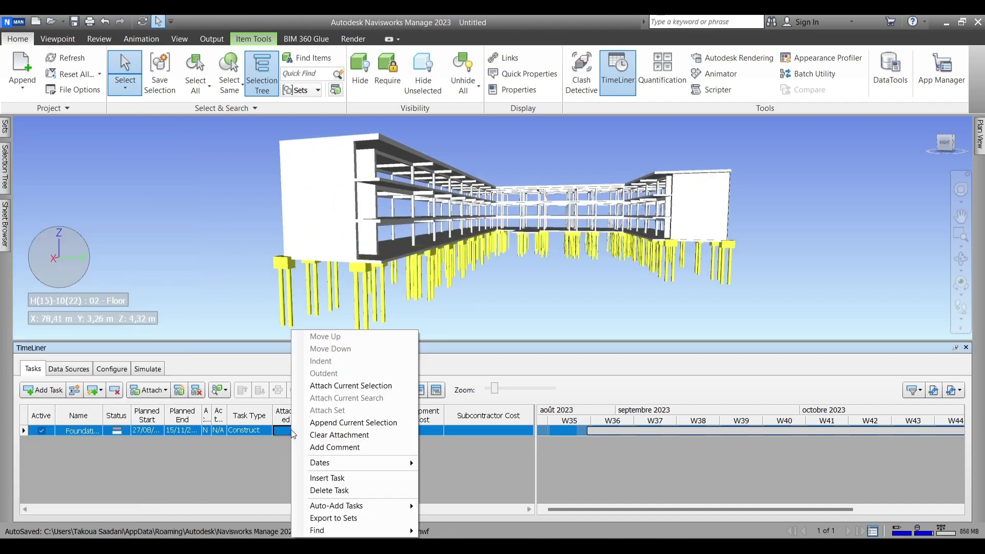
left_click(340, 429)
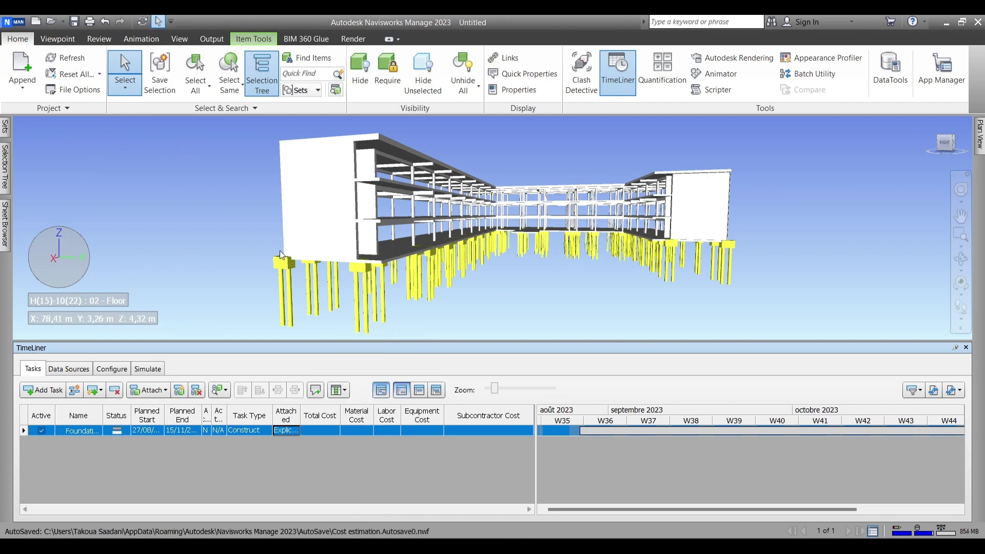
Step: Add a new task and name it Columns
left_click(49, 392)
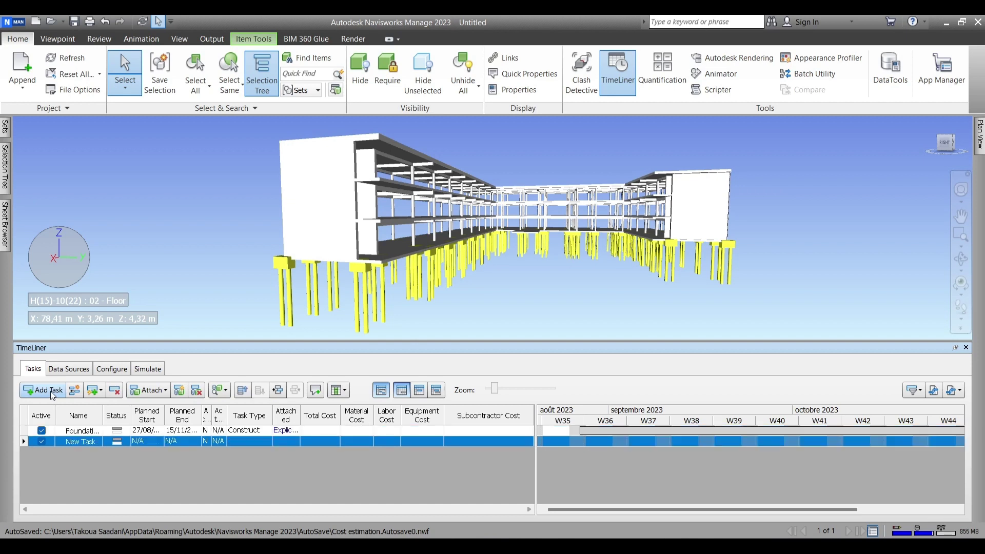
left_click(80, 441)
type("C")
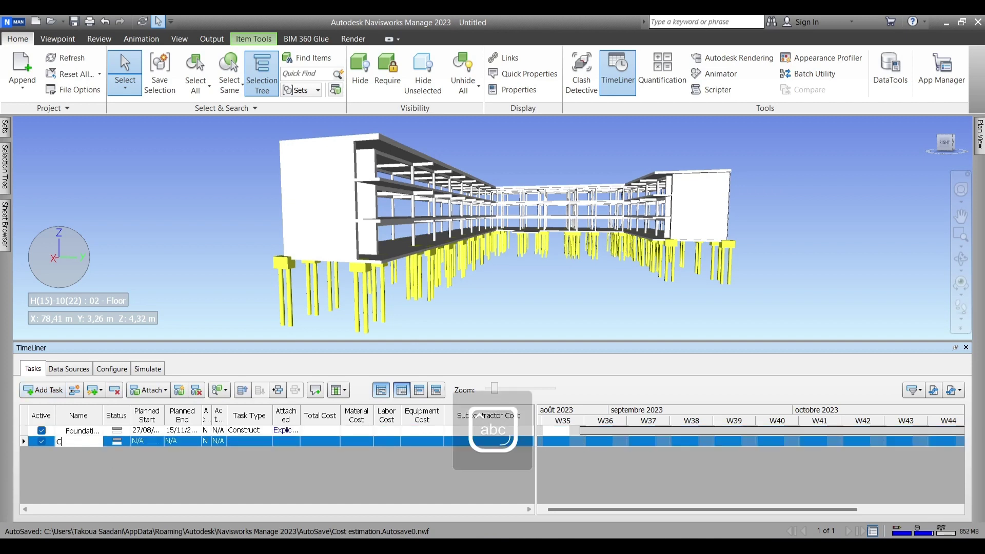
type("olum")
type("s")
left_click(111, 457)
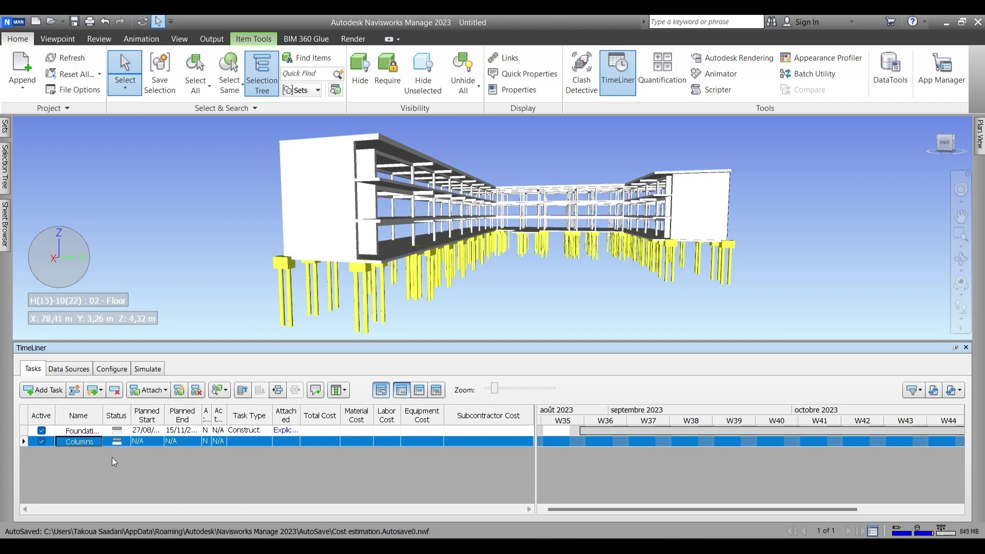
Step: Schedule Columns from 23 September to 24 December as a Construct task
left_click(161, 440)
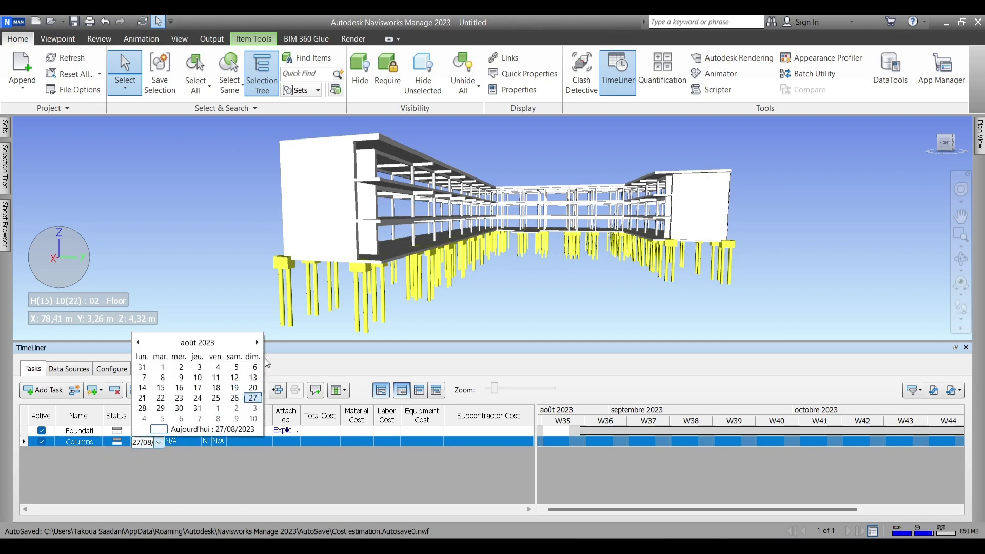
left_click(257, 341)
left_click(234, 398)
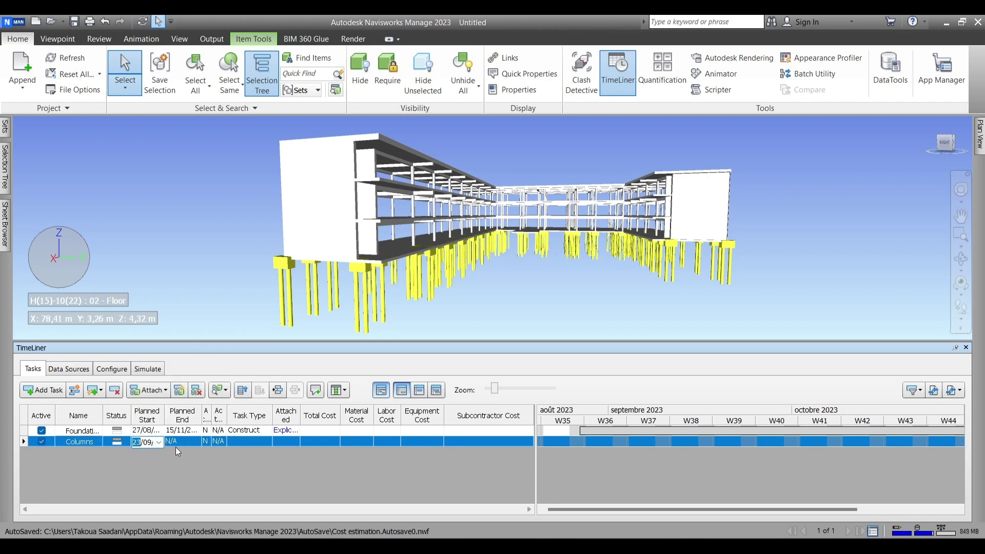
left_click(181, 441)
left_click(291, 342)
left_click(290, 342)
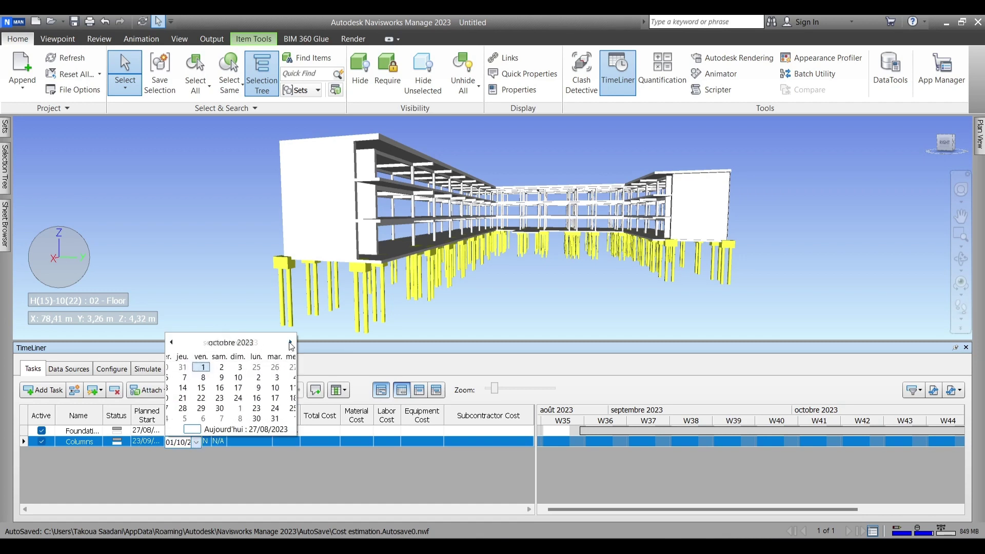
left_click(287, 398)
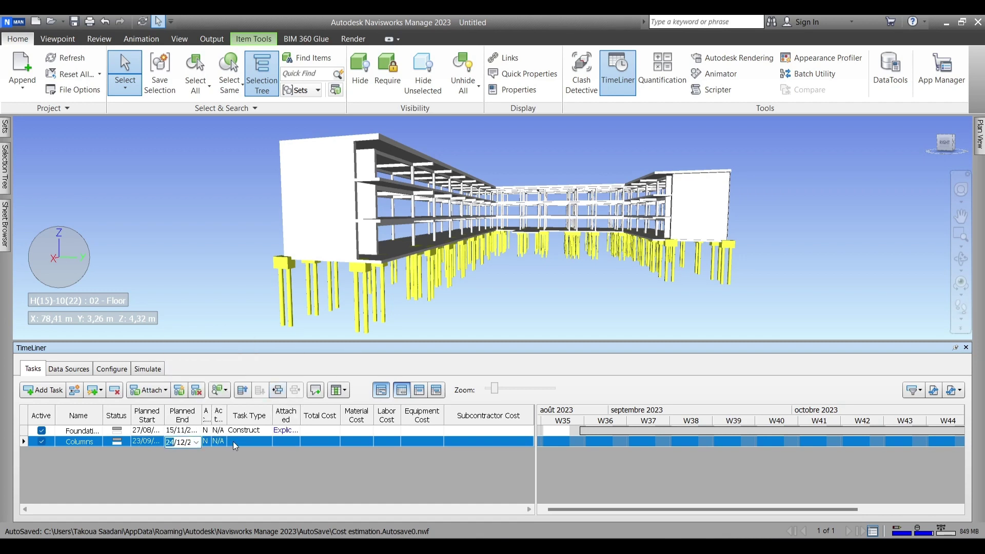
left_click(218, 470)
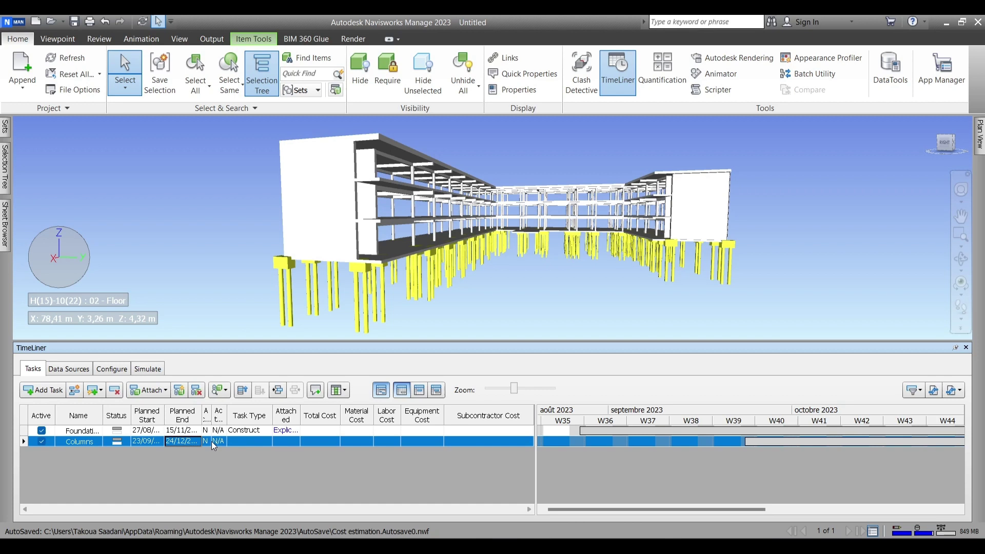
left_click(258, 442)
left_click(267, 455)
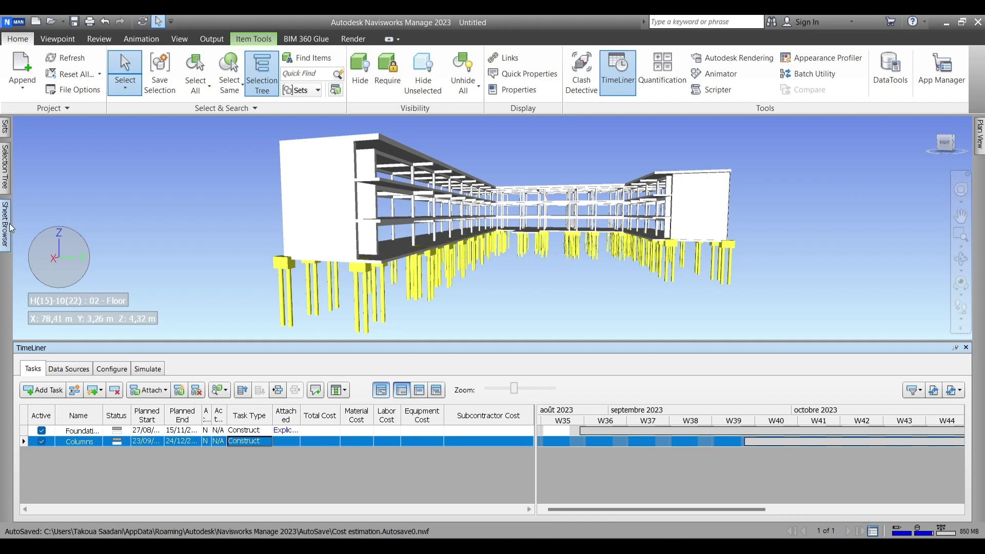
Step: Select only the Structural Columns and save them as the selection set 'Columns'
left_click(6, 174)
left_click(93, 271)
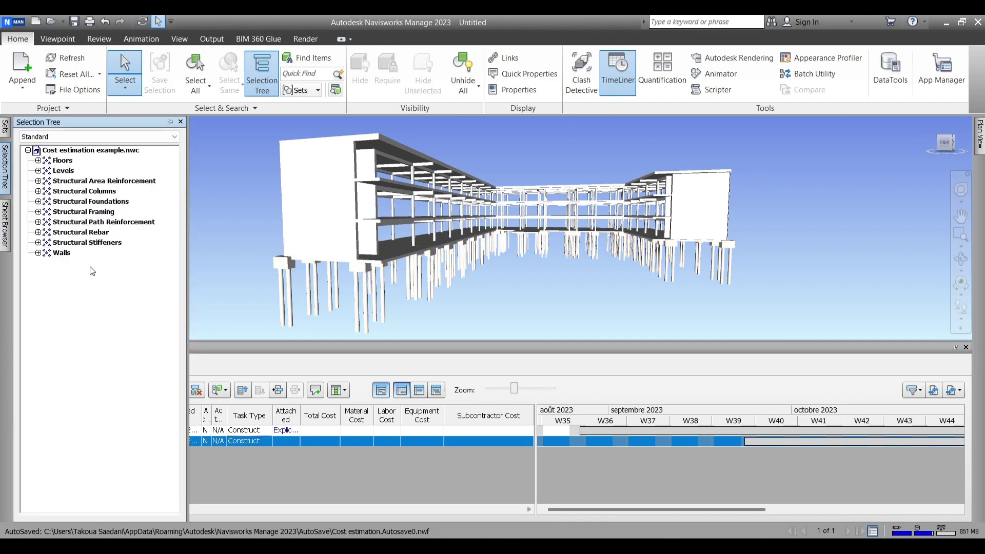
left_click(90, 193)
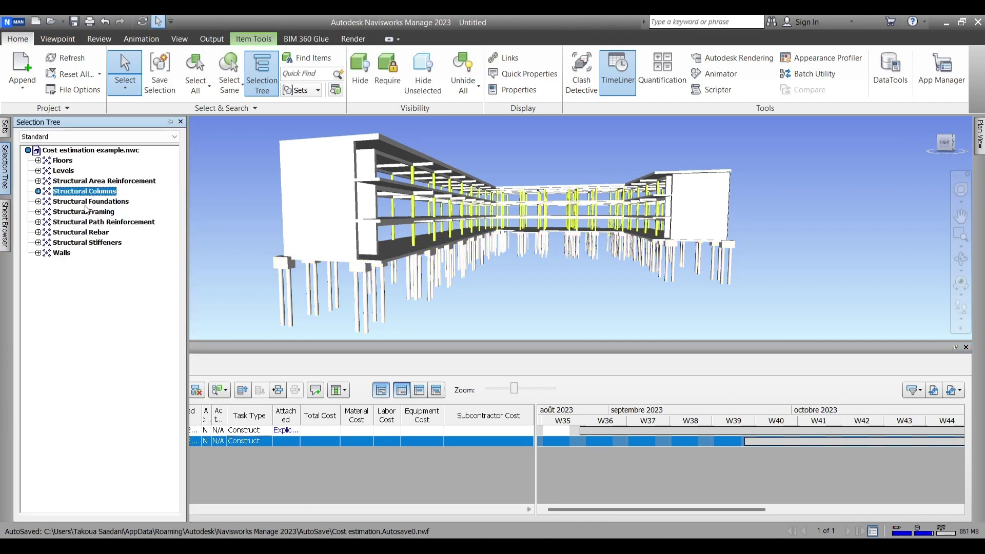
left_click(317, 91)
left_click(311, 141)
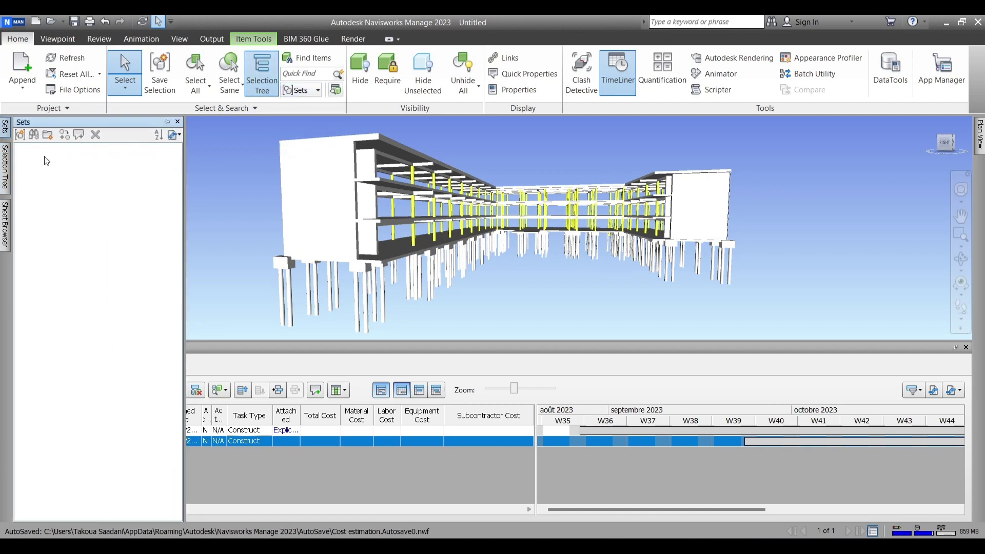
left_click(22, 135)
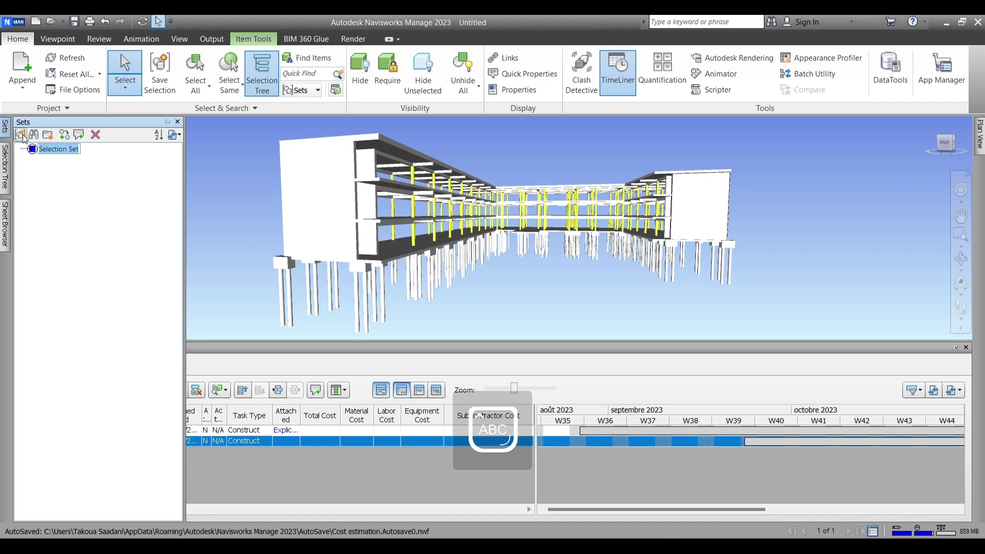
type("Columns")
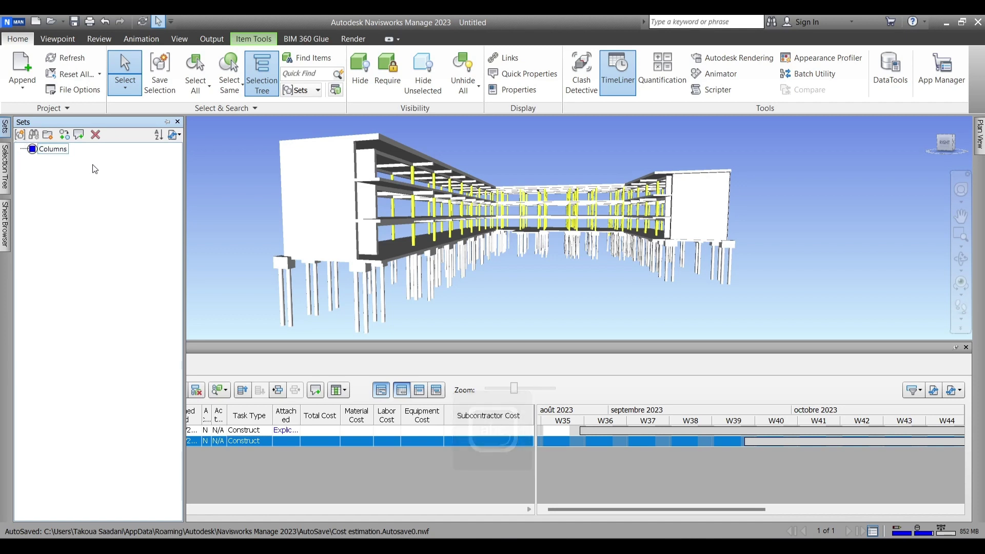
key("Return")
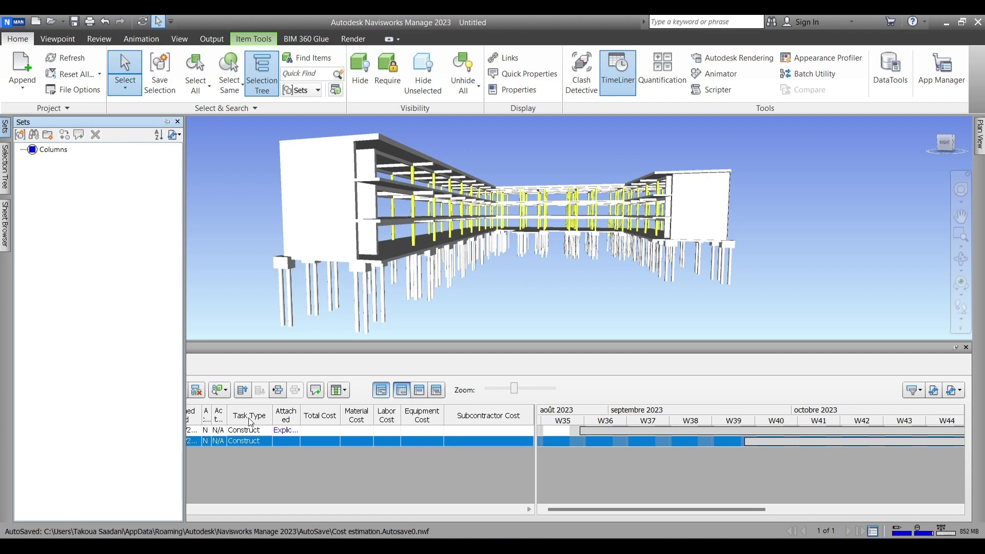
Step: Attach the Columns selection set to the Columns task's Attached cell
left_click(298, 441)
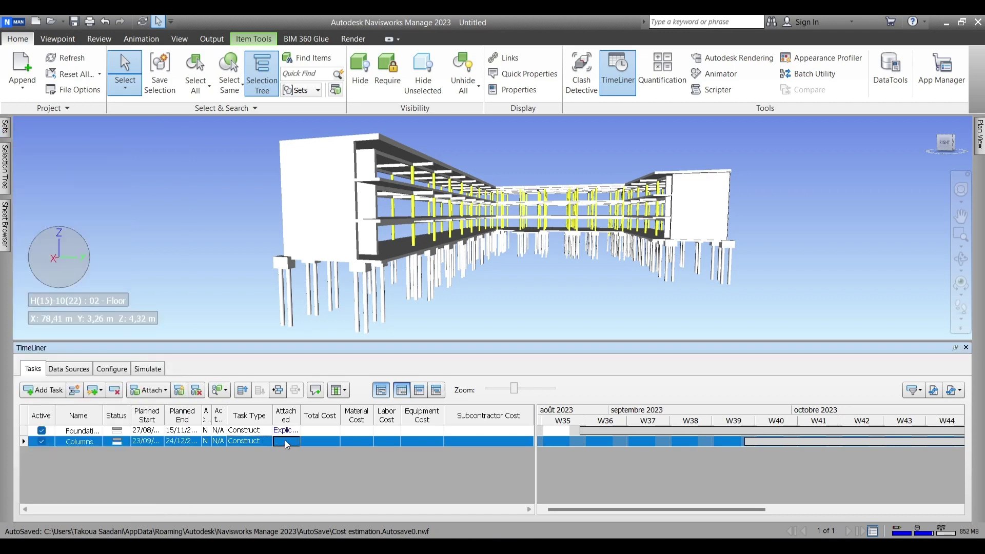
right_click(286, 441)
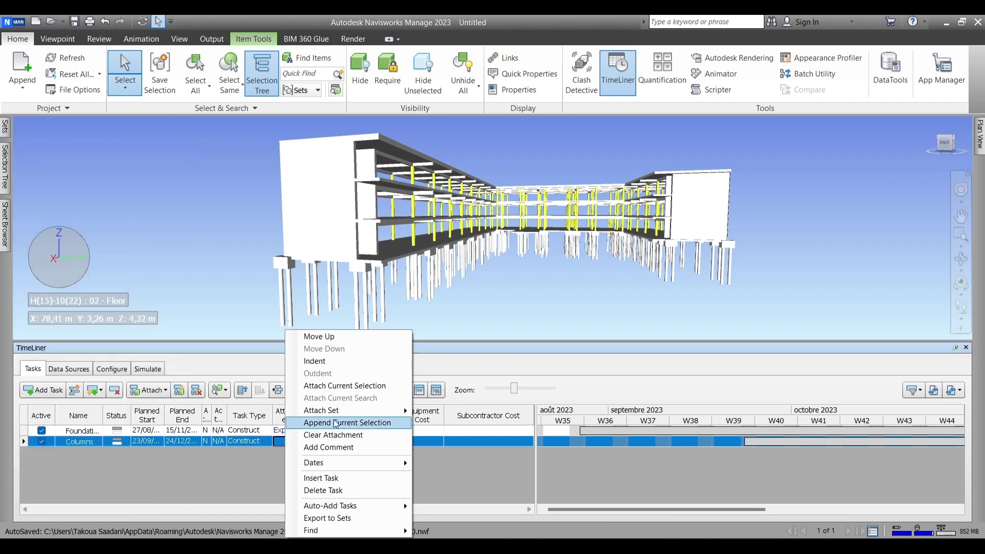
mouse_move(321, 411)
left_click(434, 415)
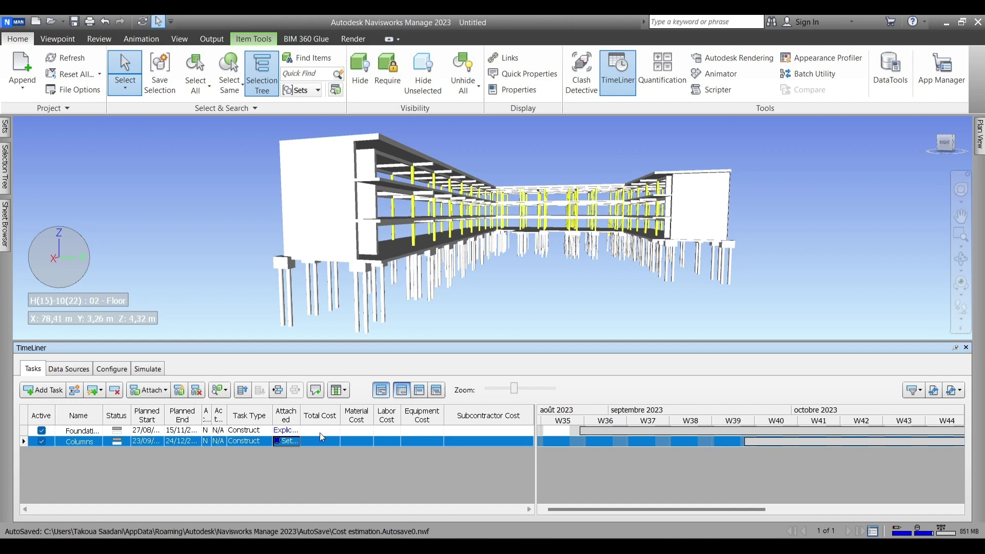
Step: Add Framing and floors tasks with planned dates, making floors a Construct task
left_click(44, 390)
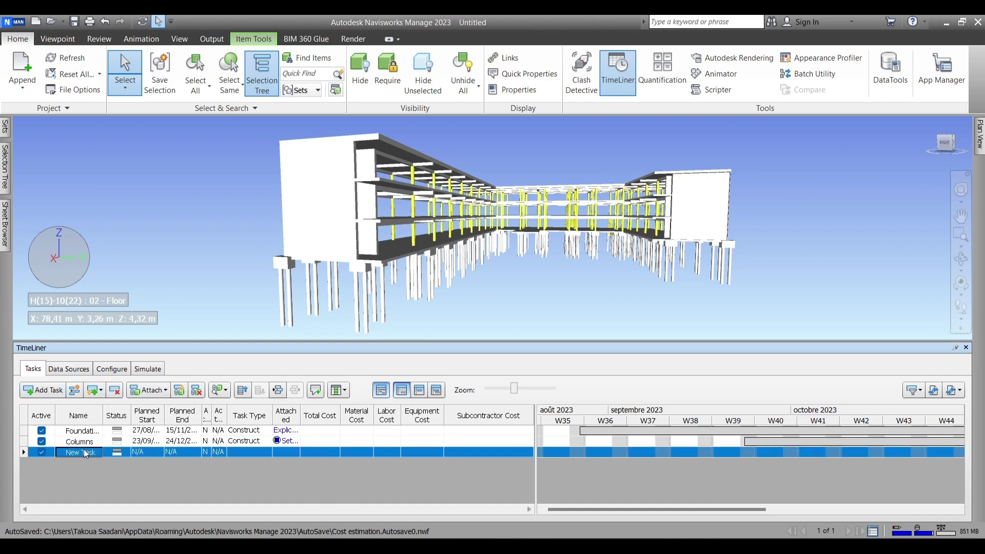
type("Framing")
left_click(150, 453)
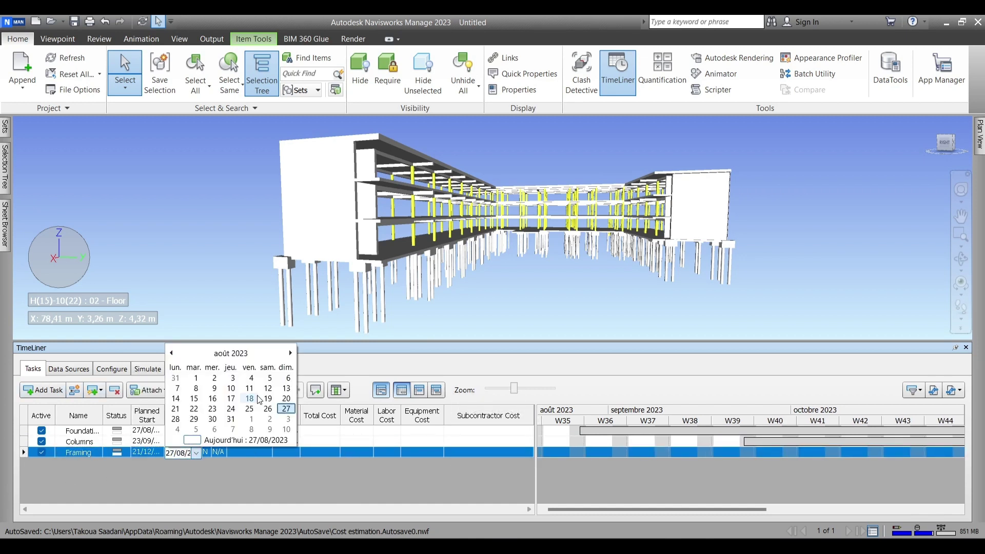
left_click(252, 453)
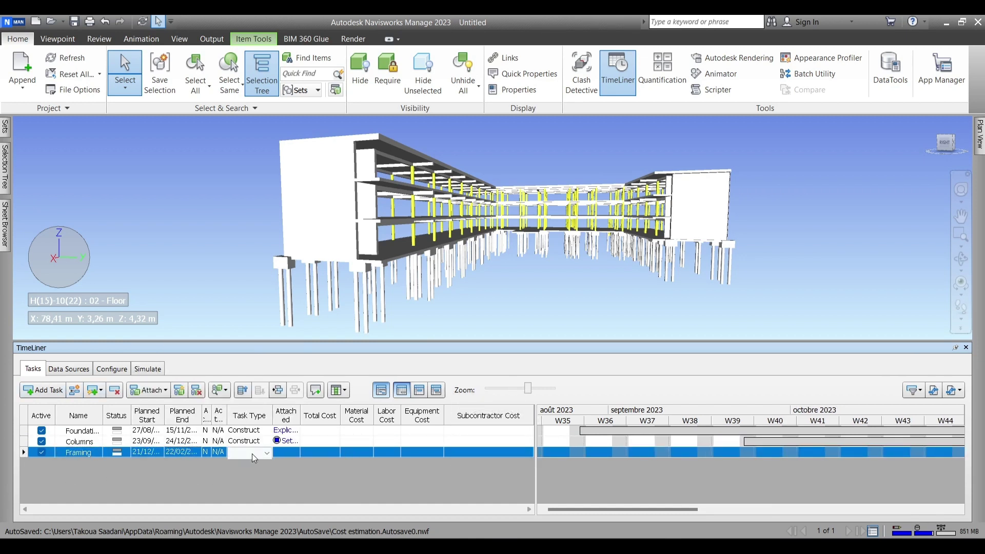
left_click(44, 390)
type("floors")
left_click(148, 463)
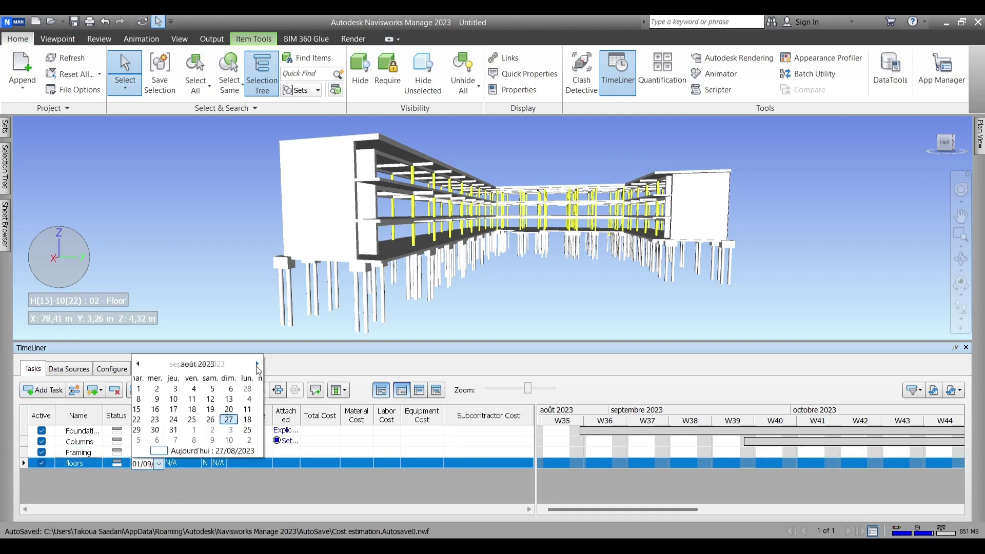
left_click(203, 404)
left_click(182, 463)
left_click(287, 419)
left_click(264, 464)
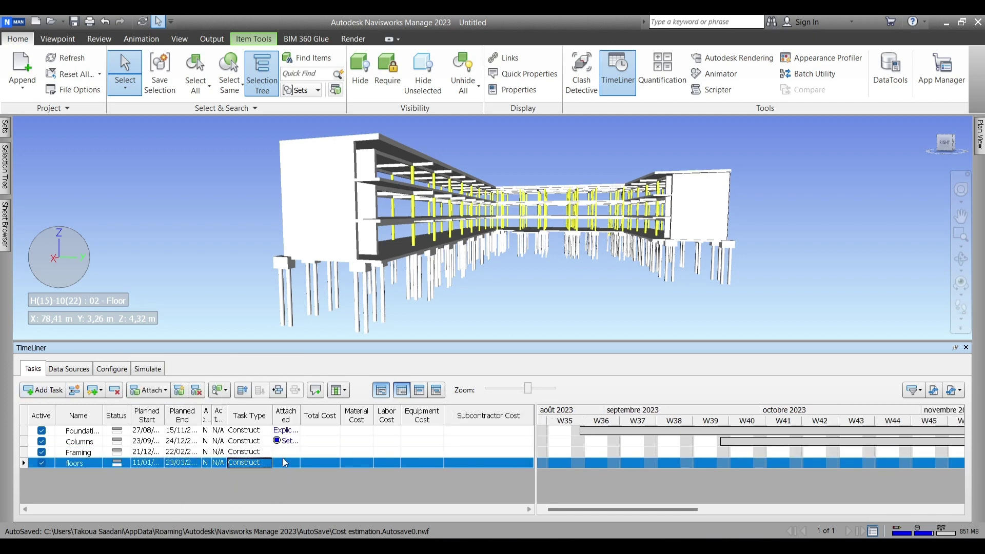
Step: Attach the structural framing to Framing and the floor elements to floors
left_click(92, 452)
left_click(83, 212)
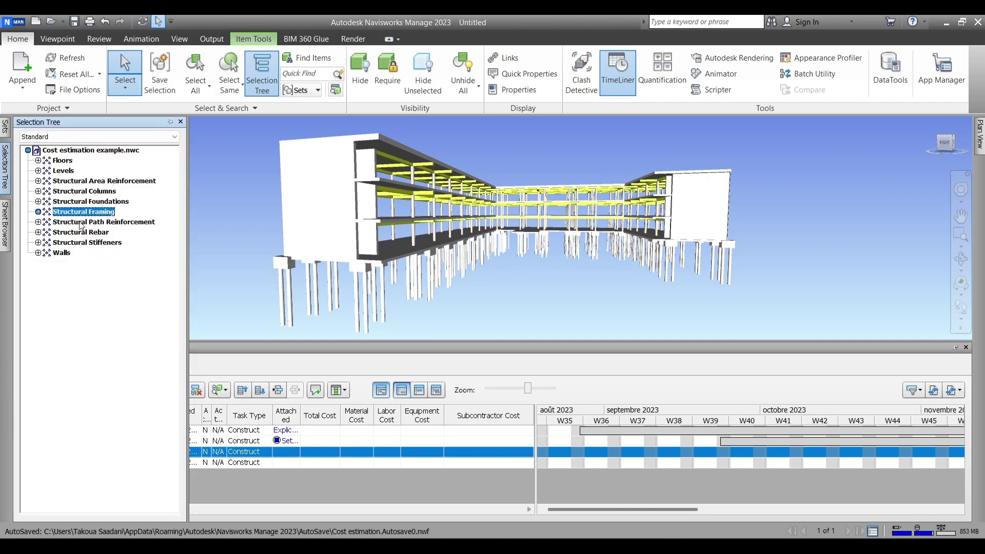
right_click(291, 452)
left_click(347, 387)
left_click(62, 161)
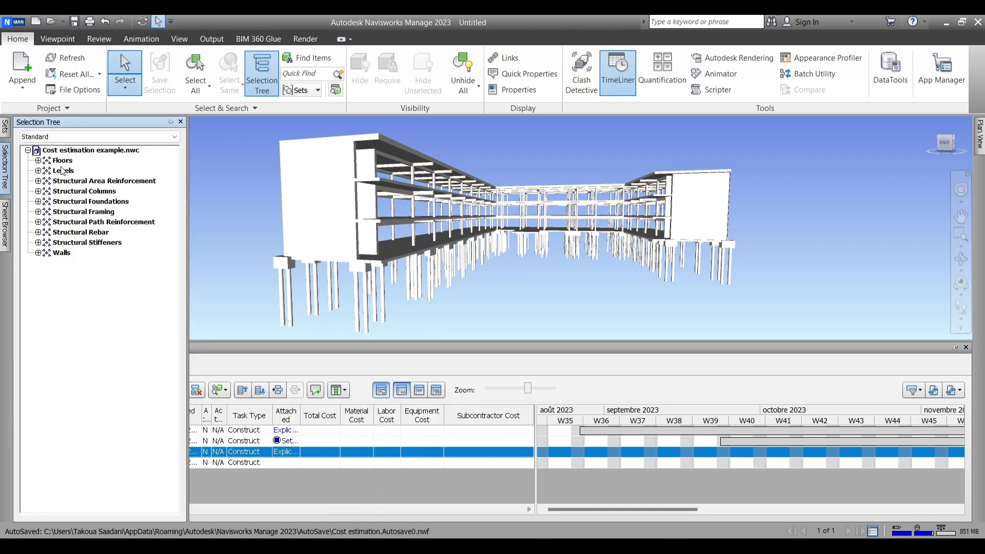
right_click(291, 462)
left_click(332, 389)
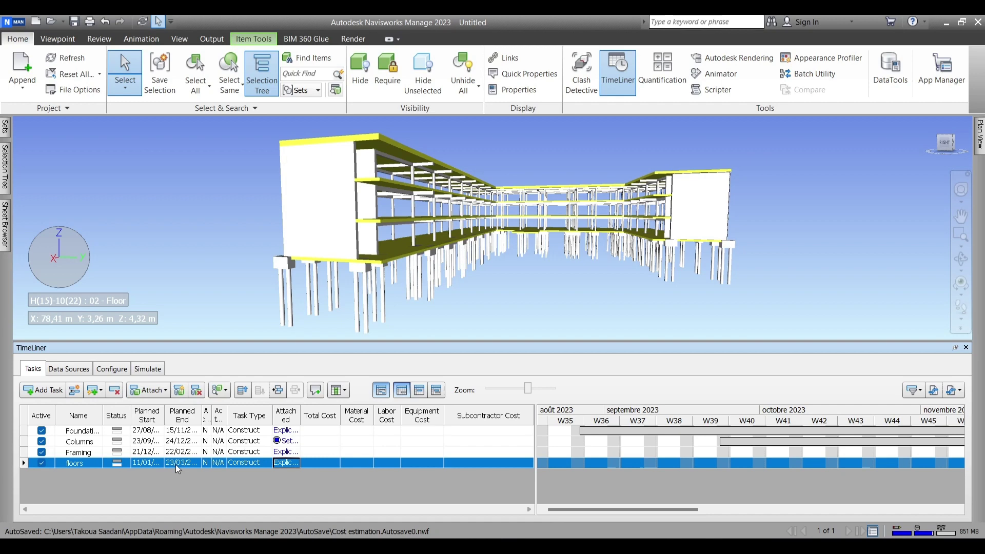
Step: Add a walls task scheduled from 19/01 to 14/03
left_click(43, 389)
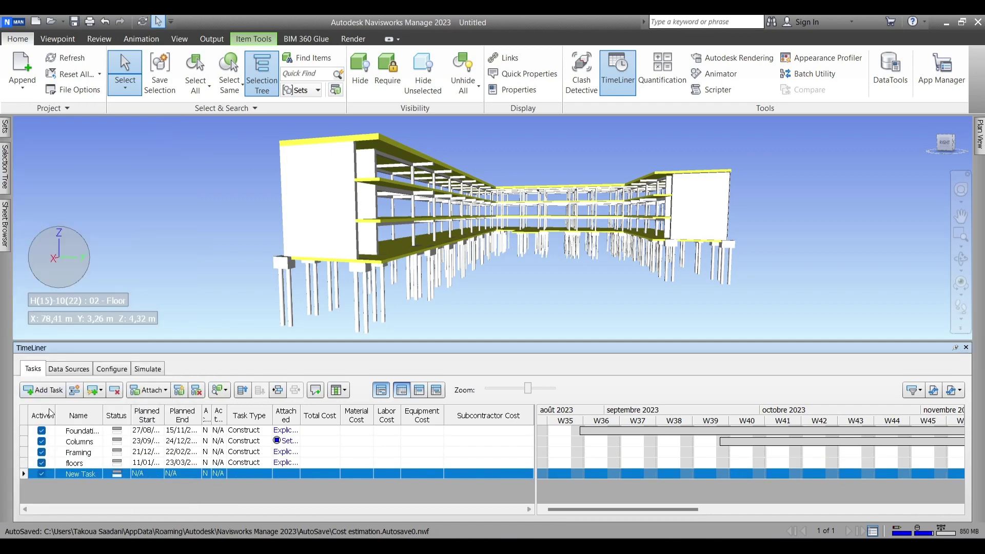
type("walls")
left_click(155, 471)
left_click(254, 400)
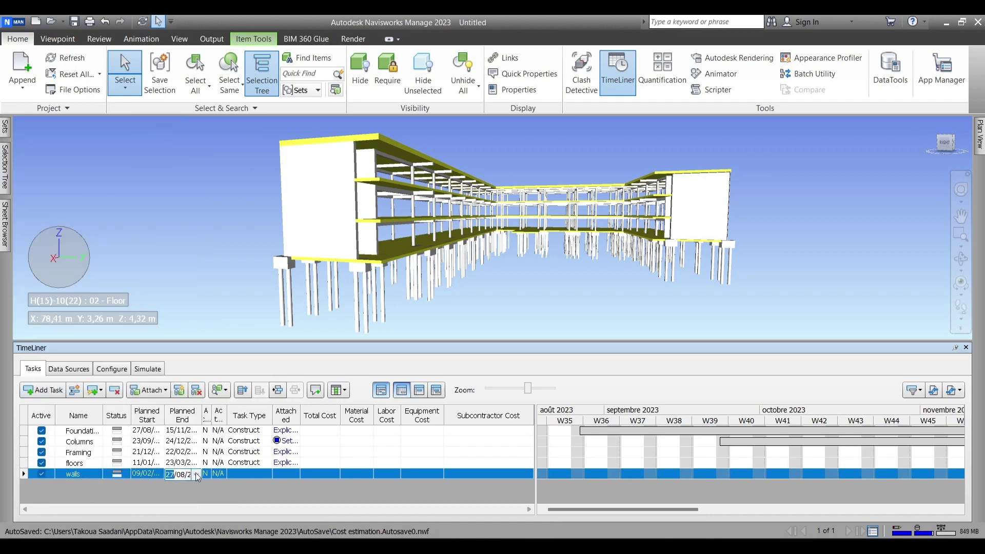
left_click(185, 473)
left_click(250, 463)
left_click(192, 473)
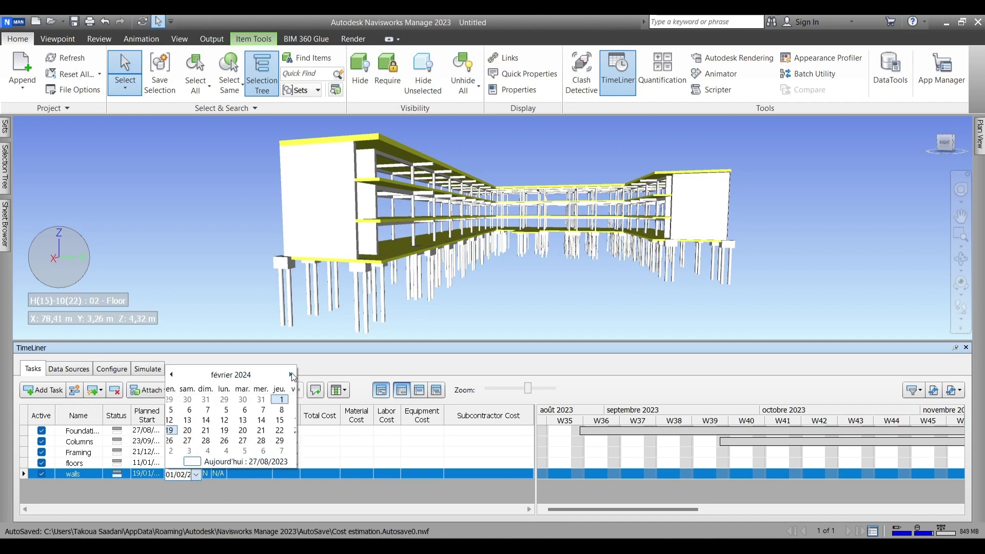
left_click(260, 465)
Step: Attach the selected wall elements to the walls task
left_click(58, 254)
right_click(279, 473)
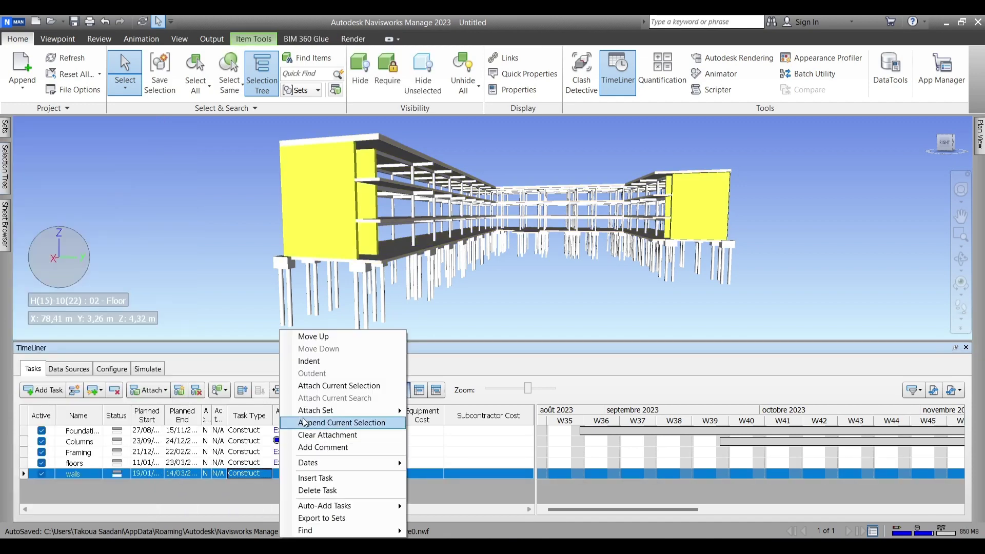
left_click(346, 423)
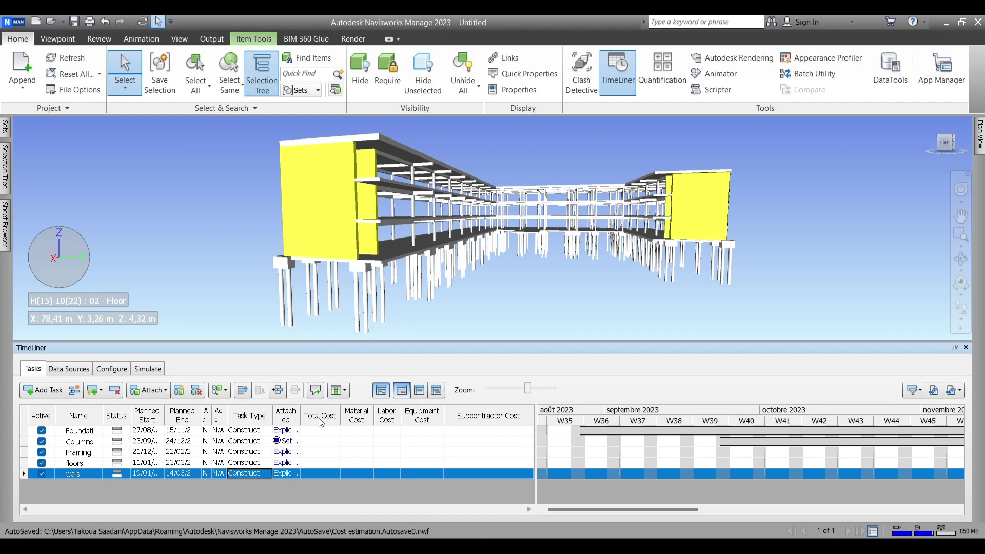
Step: Enter material costs 250, 450, 630, 750 and 120 for Foundation, Columns, Framing, floors and walls
left_click(355, 431)
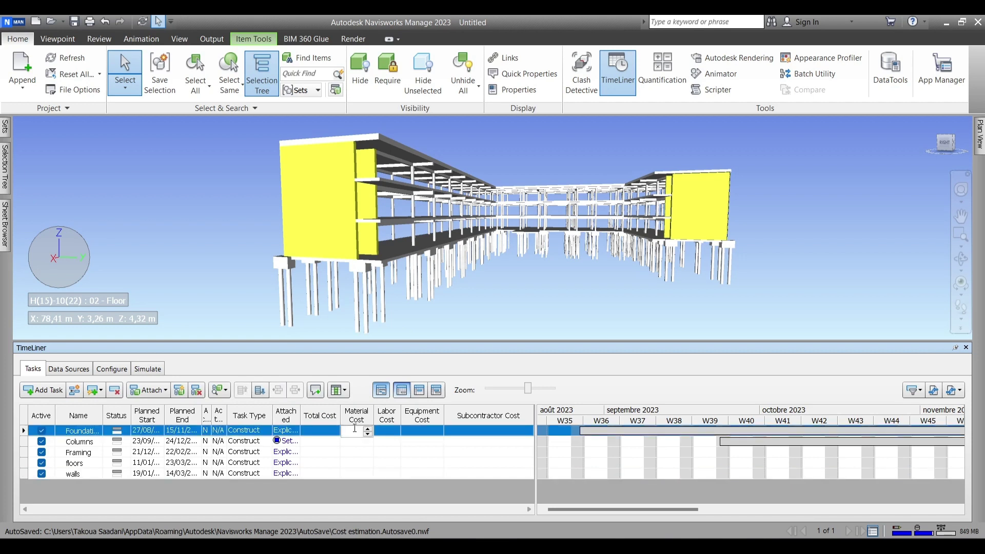
type("250")
left_click(354, 476)
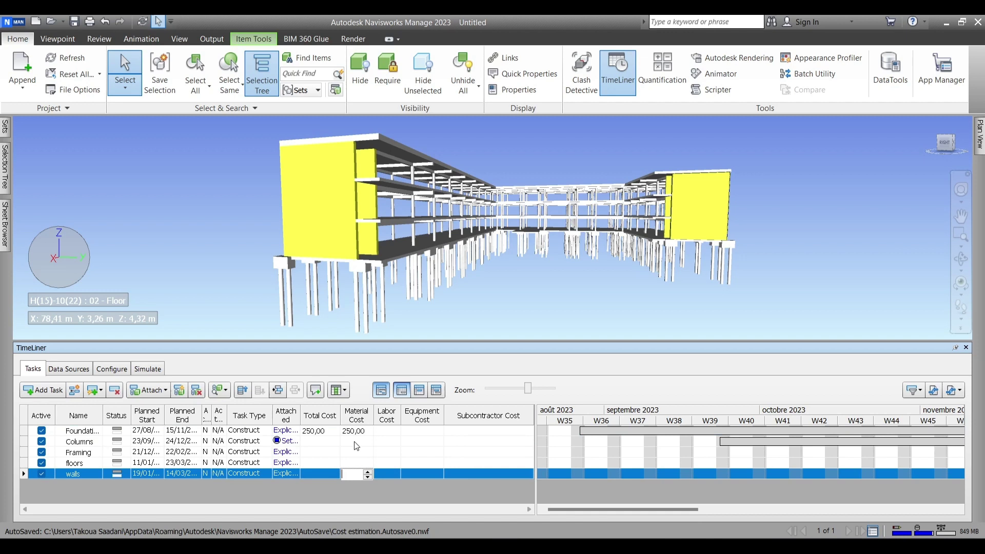
left_click(354, 442)
type("450")
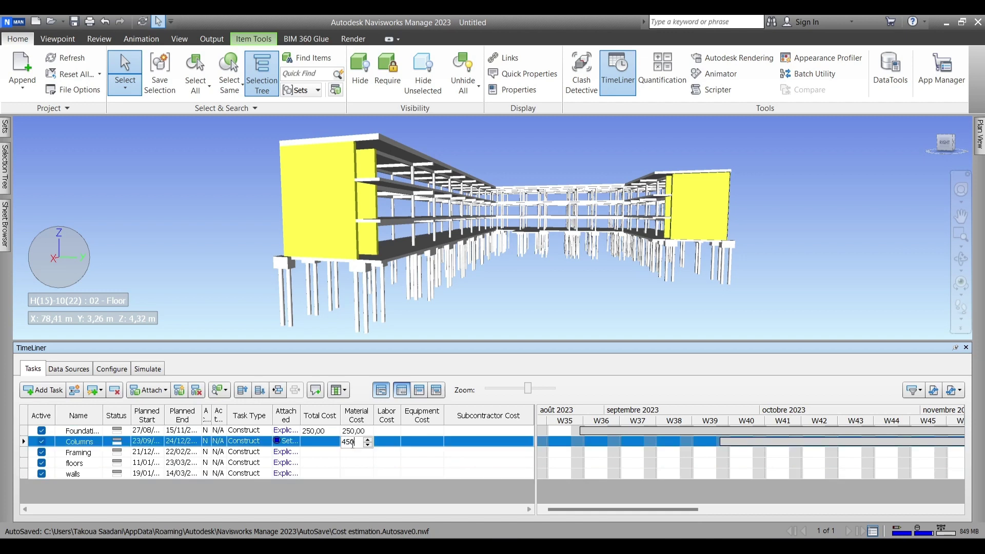
left_click(359, 454)
type("63")
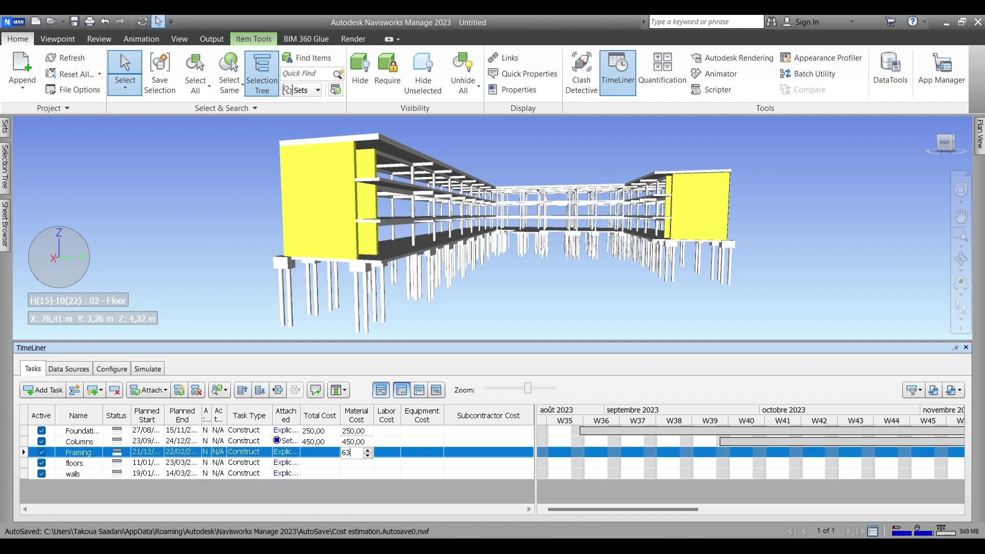
type("0")
left_click(362, 466)
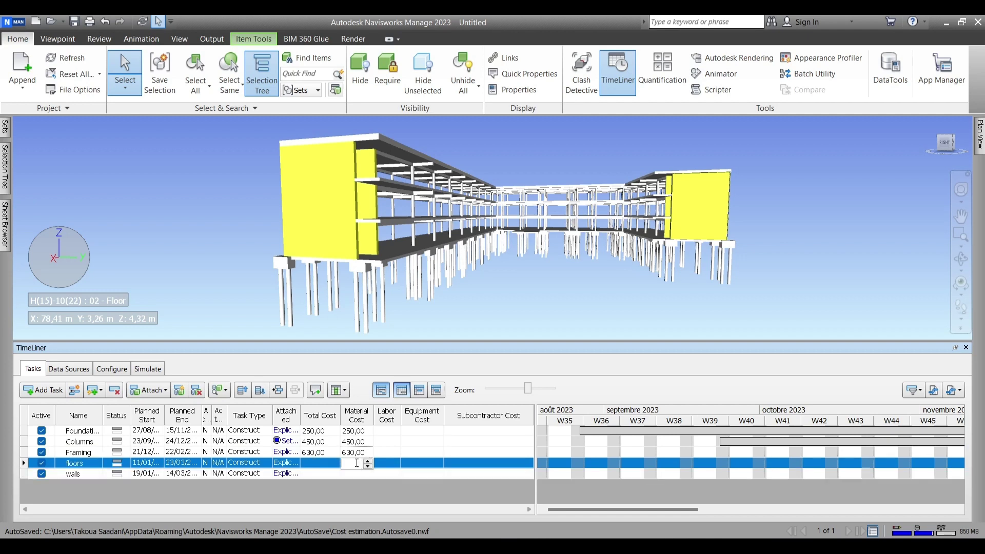
type("750")
left_click(359, 475)
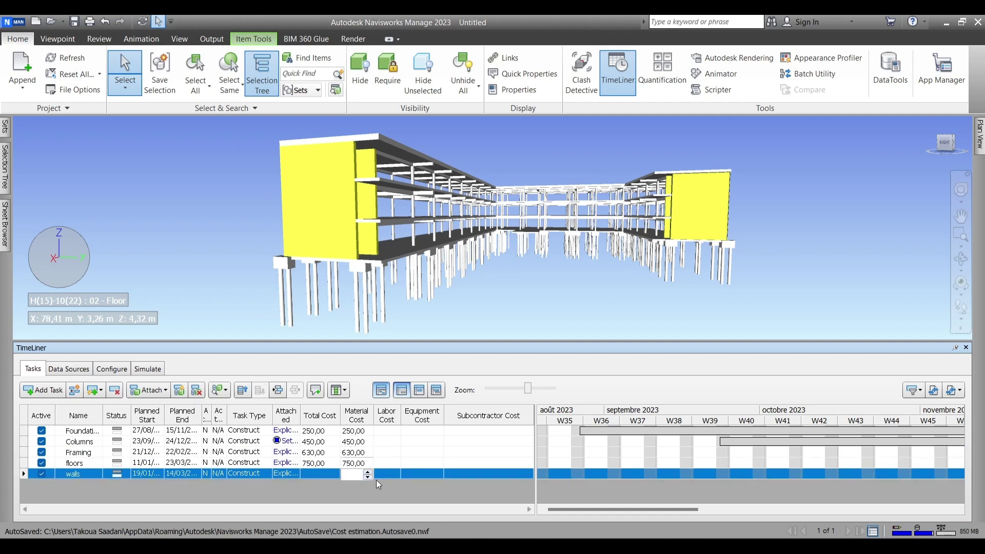
type("120")
key("Return")
Step: Enter labor costs 400, 500, 200, 400 and 700, plus Foundation equipment cost 2500
left_click(383, 431)
type("400")
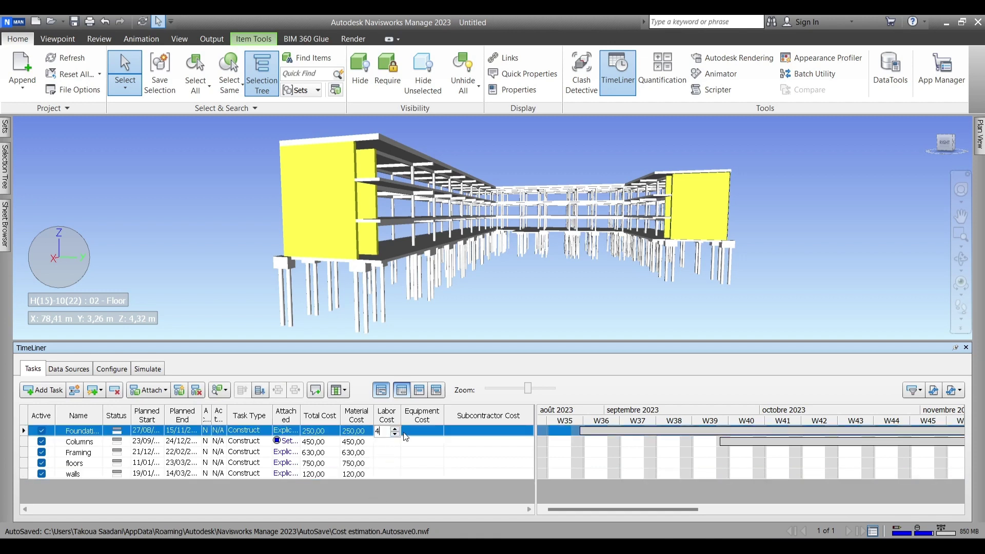
left_click(387, 443)
type("500")
left_click(391, 452)
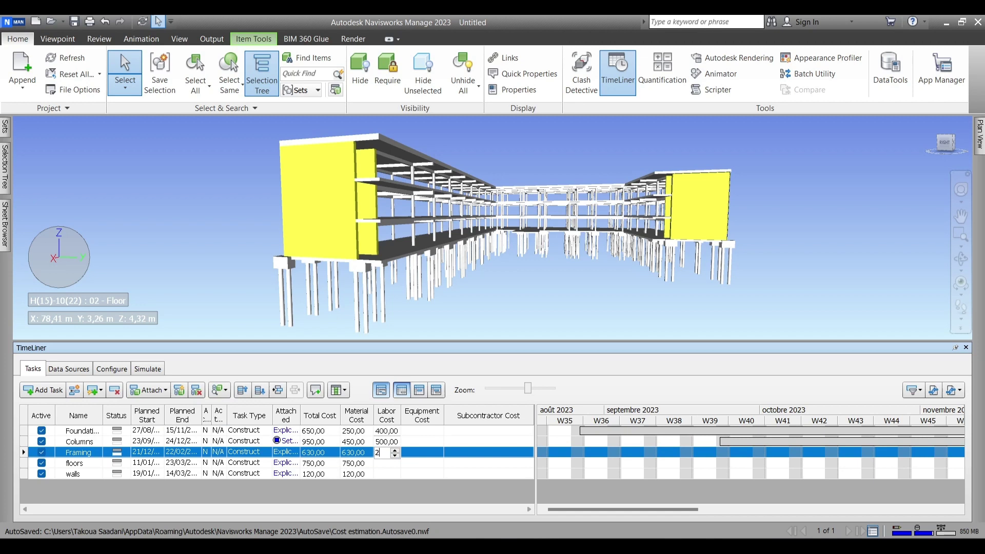
type("200,")
type("00")
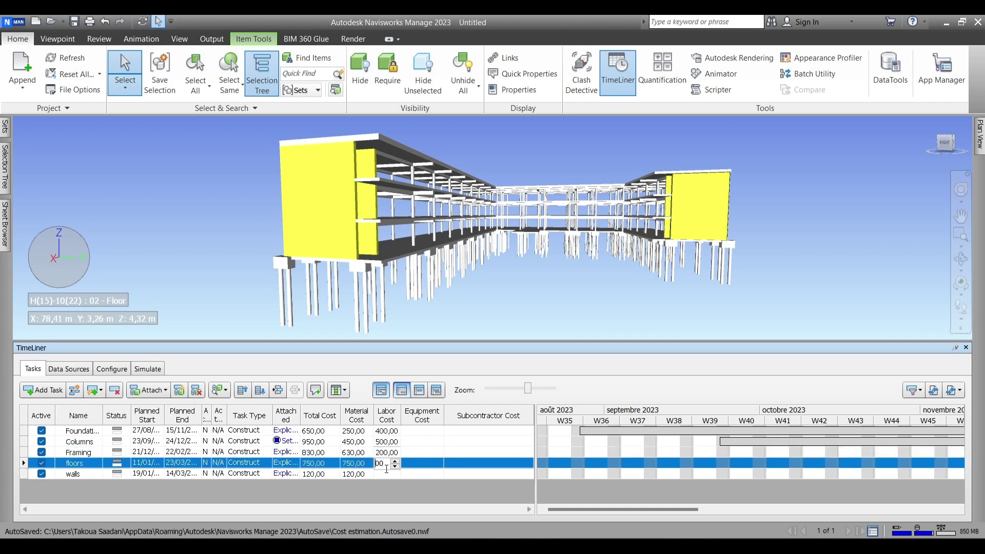
left_click(387, 474)
type("700,00")
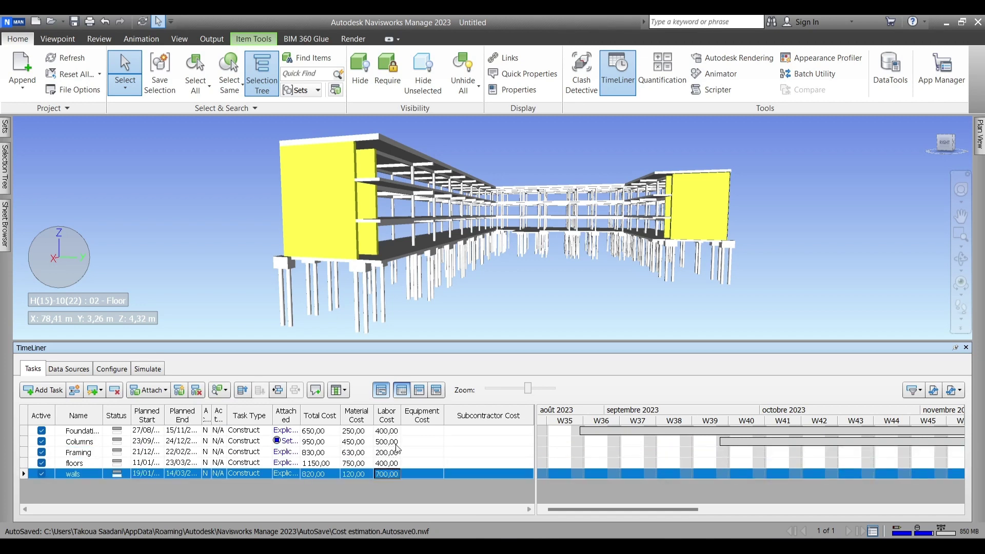
left_click(419, 431)
type("2500")
Step: Fill in the equipment costs for Columns, Framing, floors and walls
left_click(419, 442)
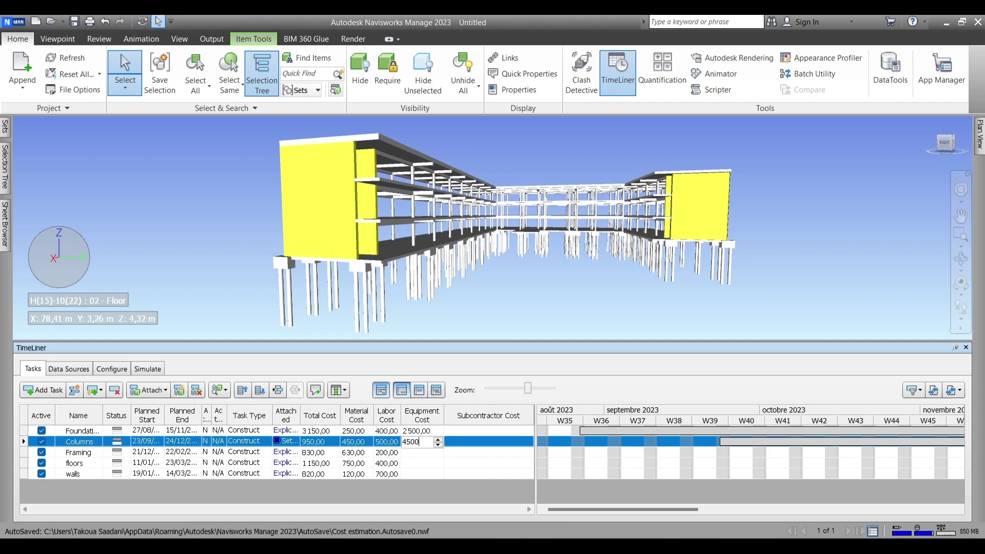
left_click(419, 453)
type("7200")
left_click(422, 462)
type("53")
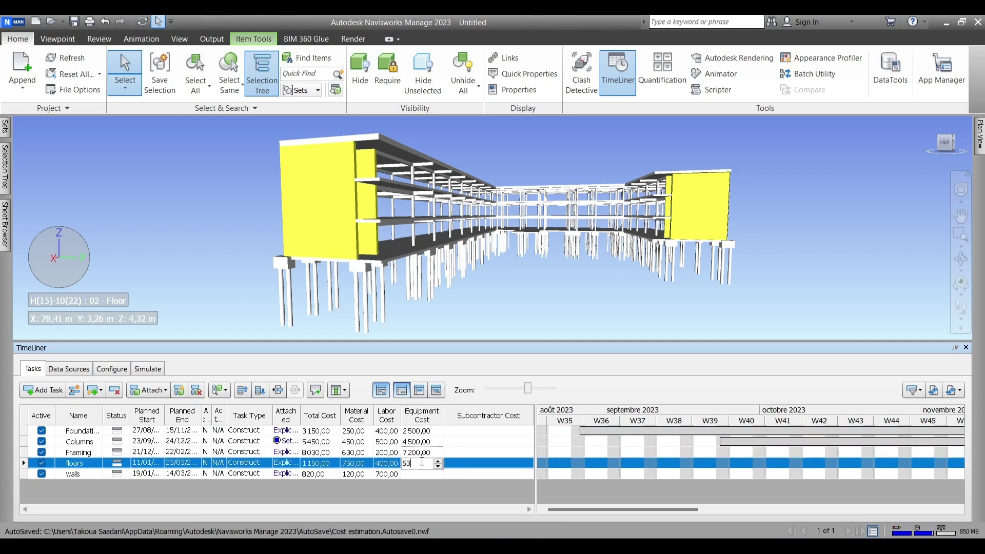
type("00")
left_click(420, 472)
Step: Enter subcontractor costs for all five tasks and switch to the Simulate view
left_click(485, 431)
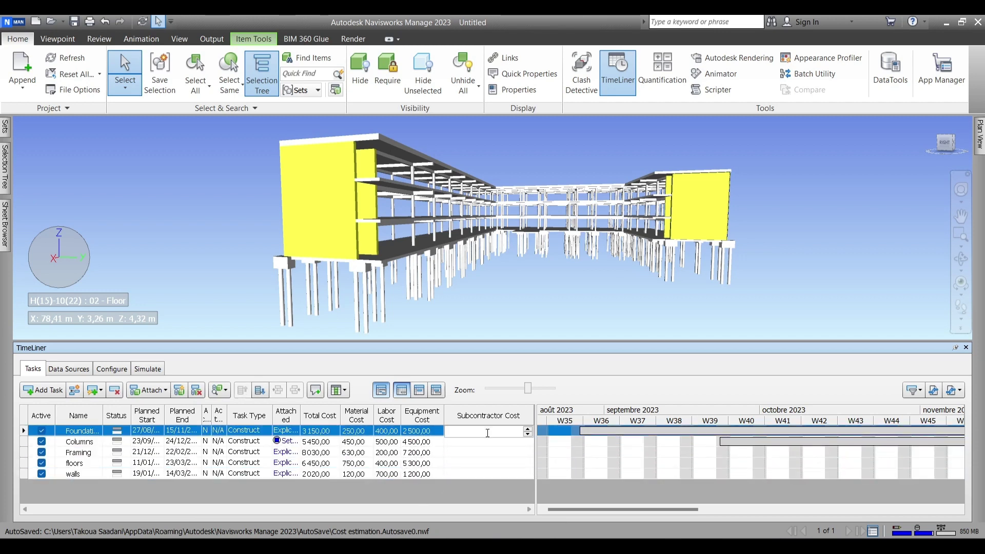
type("1200")
key("Return")
left_click(480, 443)
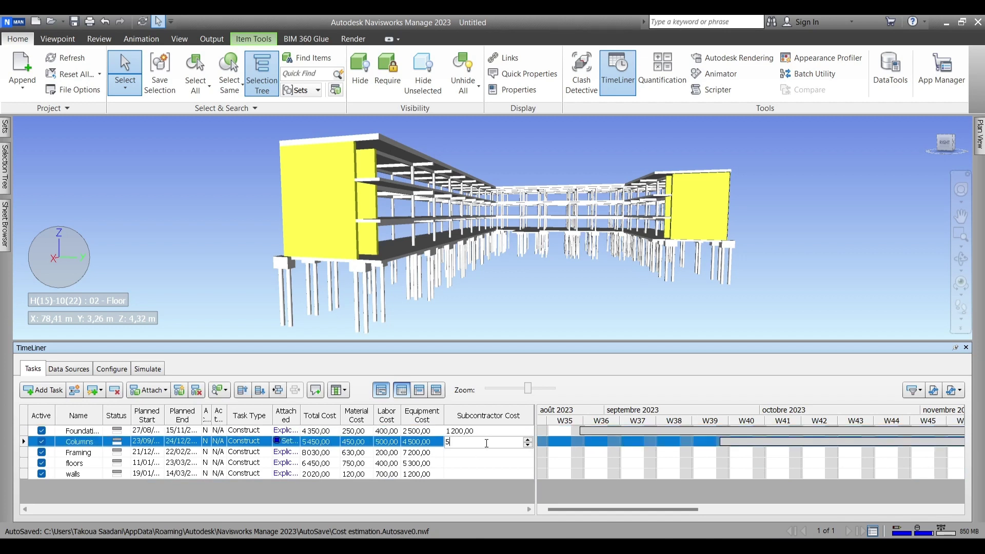
type("5300")
left_click(477, 452)
type("1 20")
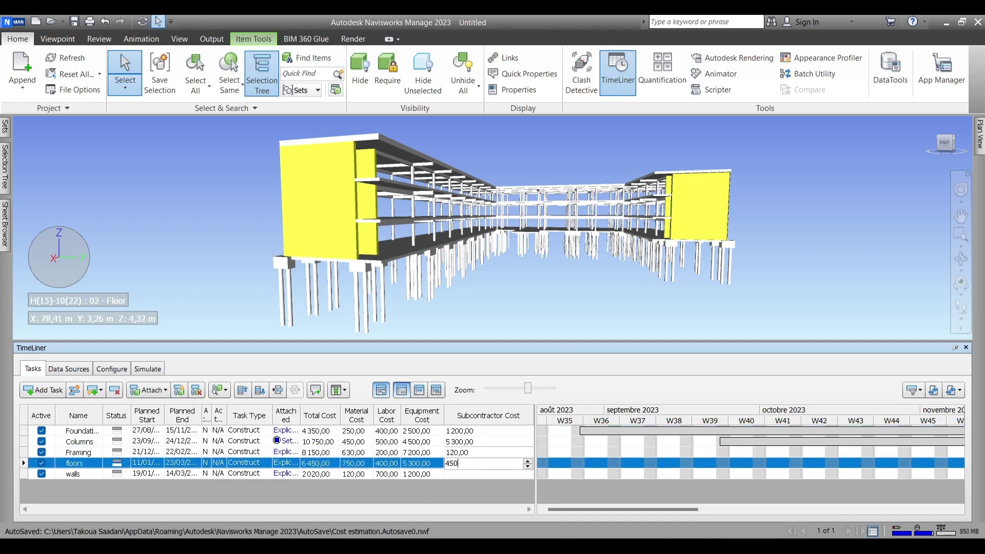
type("0")
left_click(477, 474)
type("1")
key("Return")
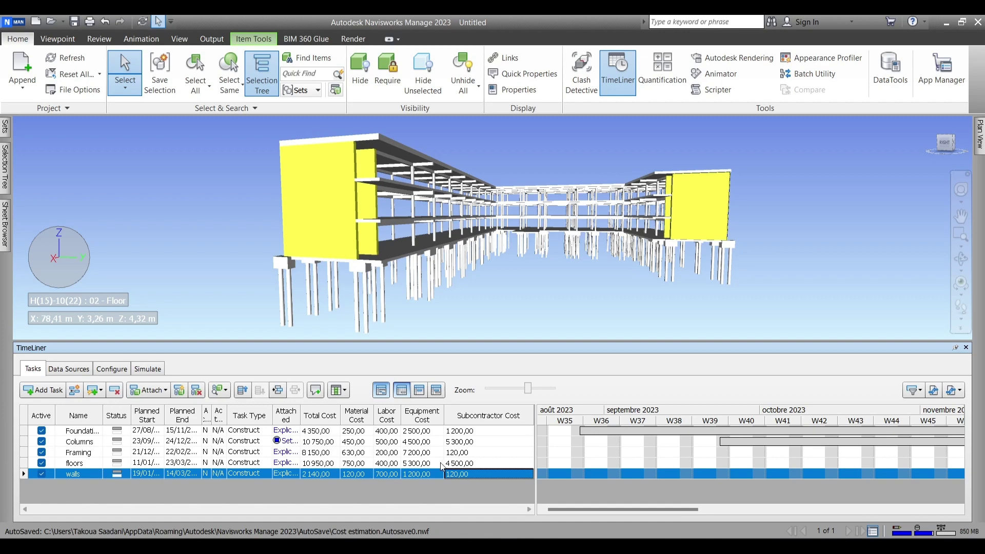
left_click(147, 369)
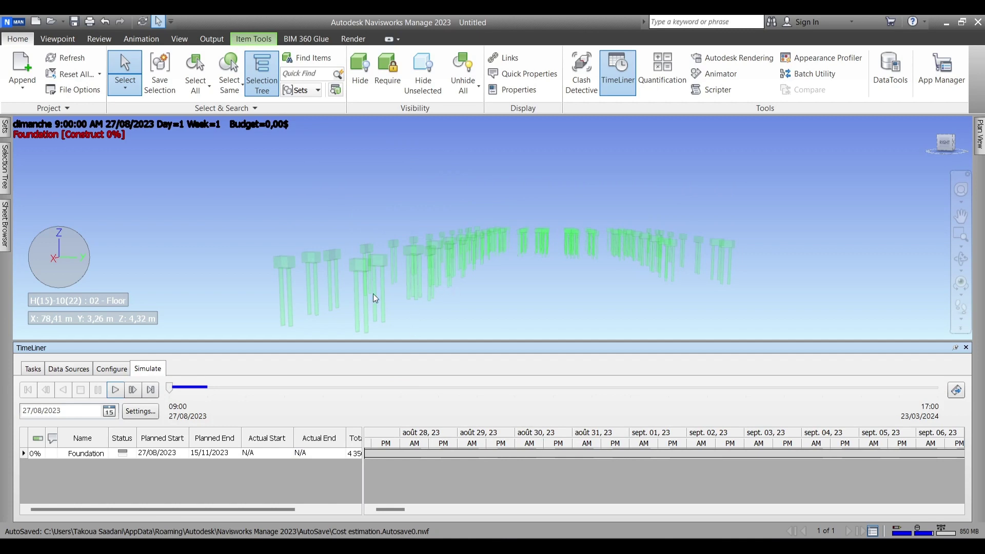
Step: Remove the trailing red budget part from the simulation overlay text
left_click(140, 411)
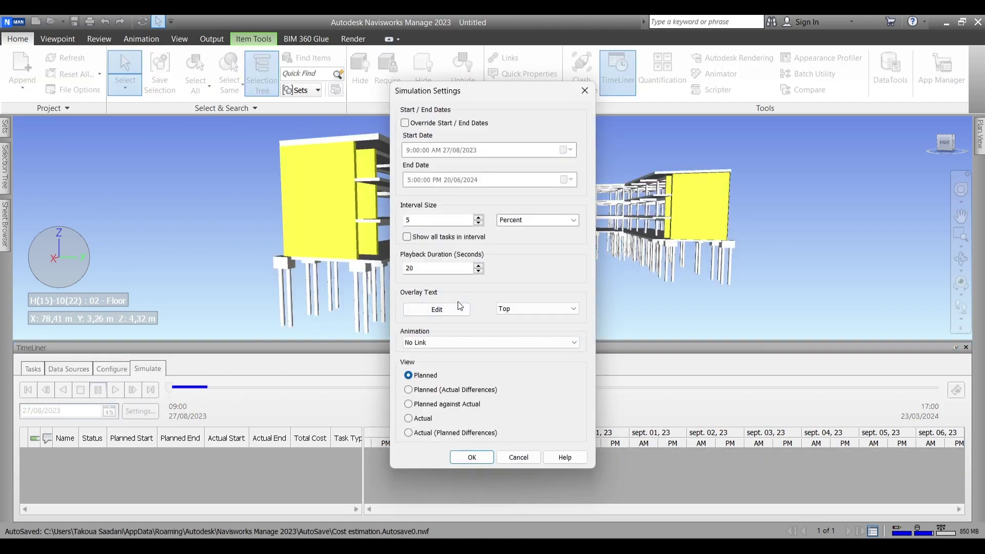
left_click(435, 310)
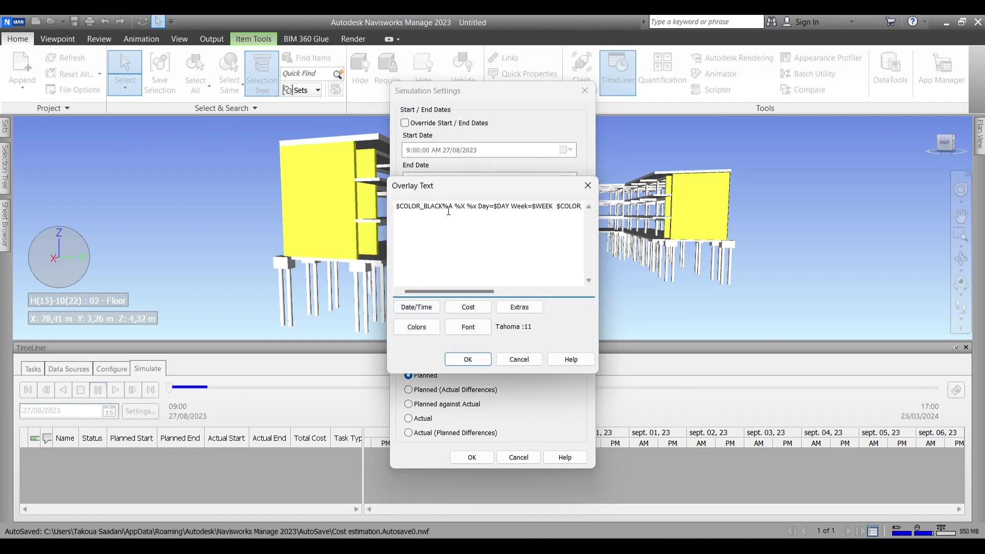
left_click_drag(444, 206, 390, 206)
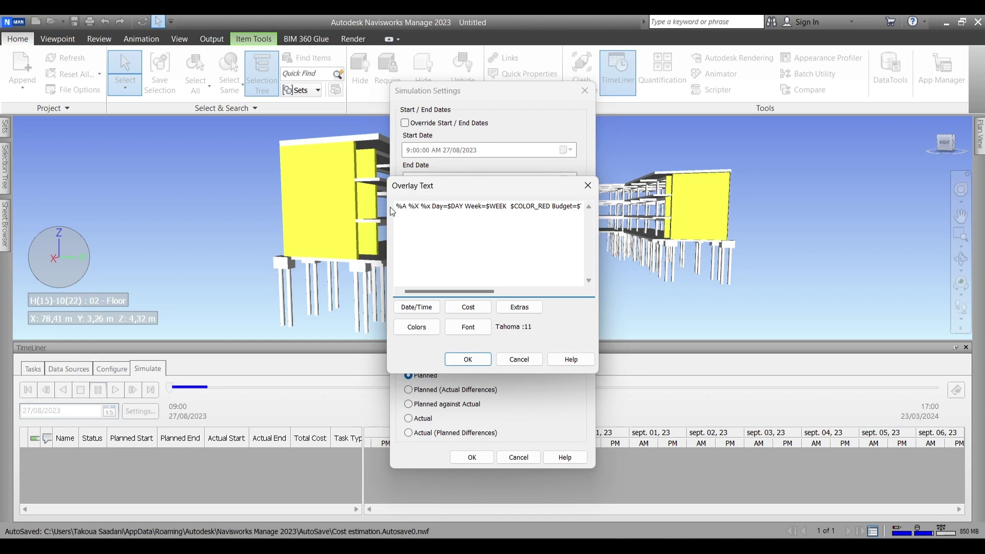
left_click_drag(441, 291, 525, 293)
left_click_drag(510, 207, 408, 206)
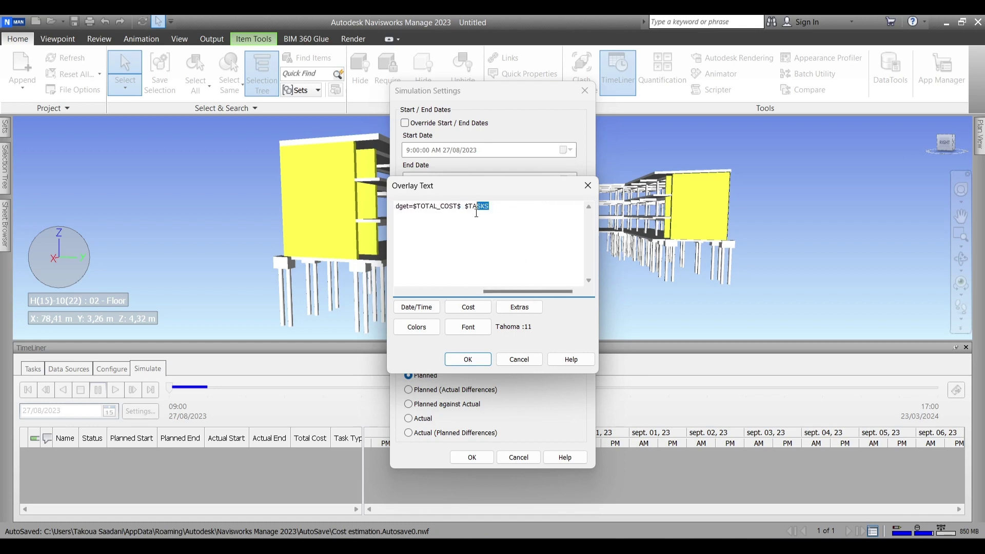
key("Delete")
left_click_drag(495, 292, 454, 292)
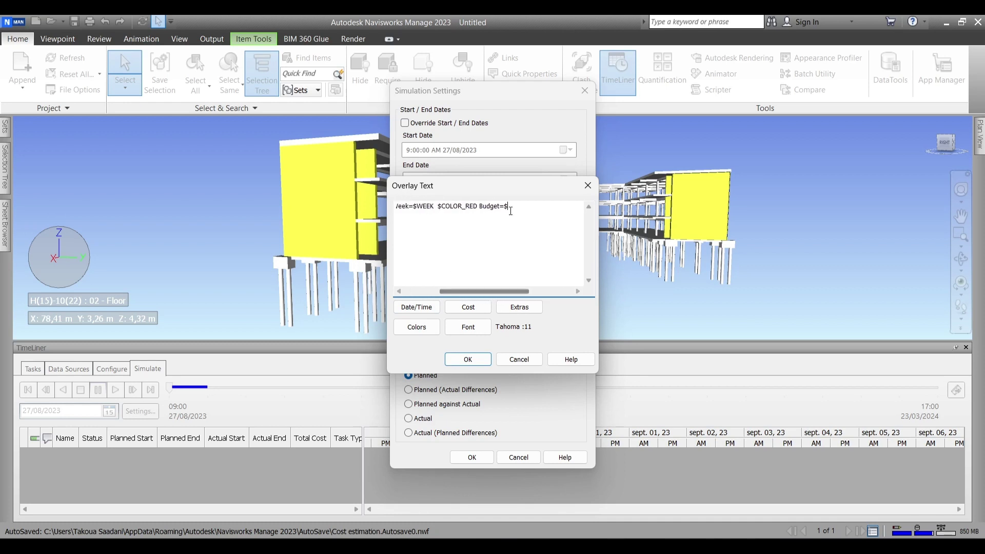
left_click_drag(505, 206, 432, 206)
key("Delete")
left_click_drag(474, 297, 429, 291)
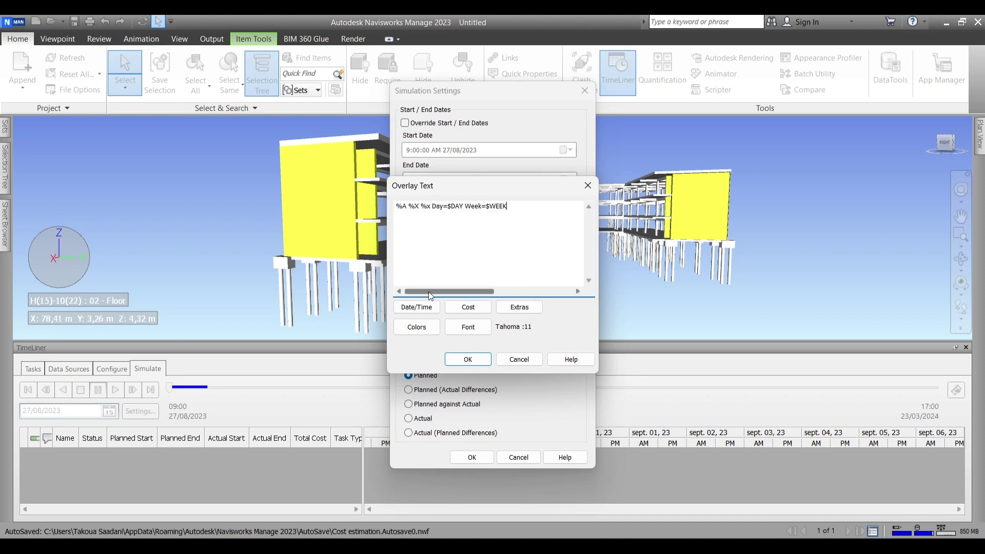
left_click(467, 359)
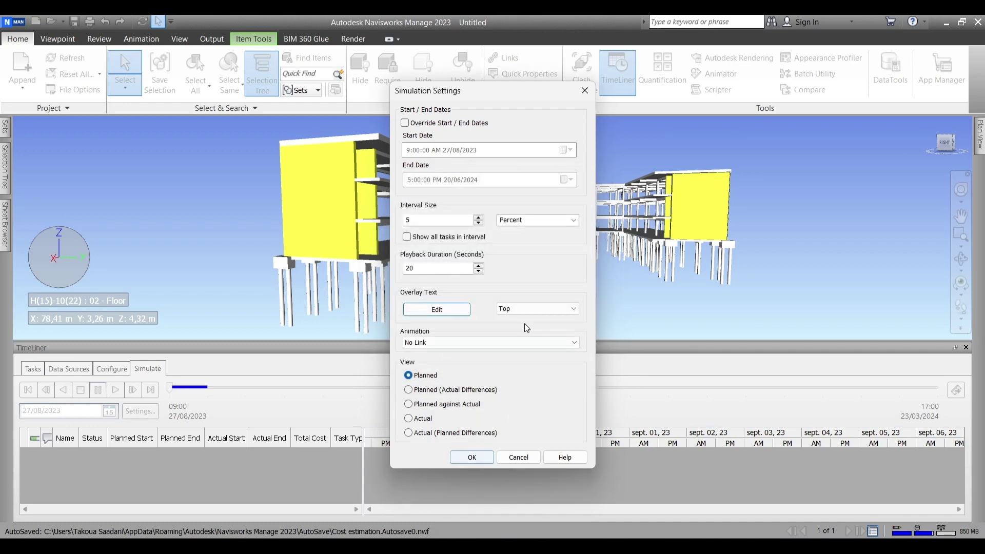
Step: Close the settings, then play the construction simulation and pause it partway
left_click(481, 461)
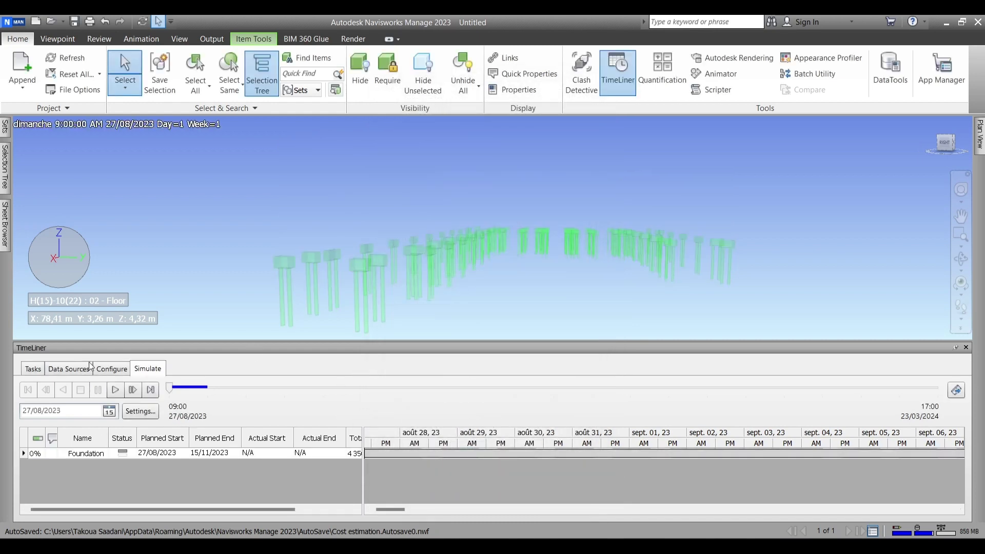
left_click(113, 390)
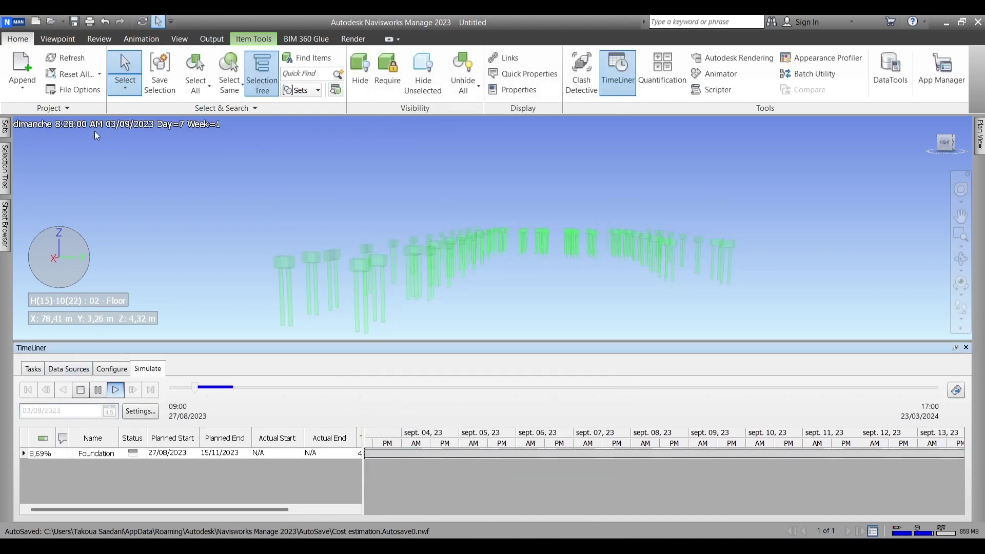
left_click(98, 390)
Step: Append a red 'Budget=' entry followed by the Total Cost field to the simulation overlay text
left_click(140, 411)
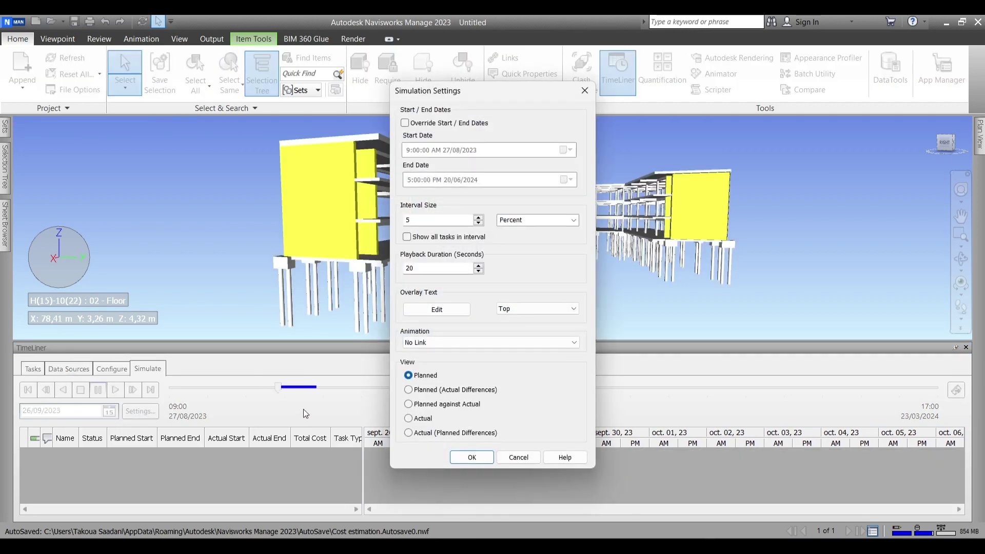
left_click(437, 310)
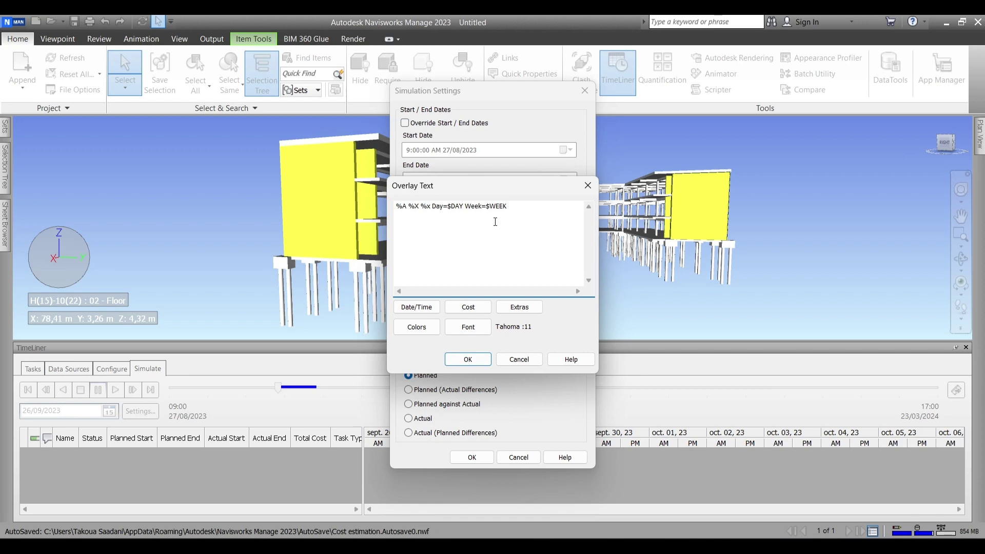
left_click(434, 328)
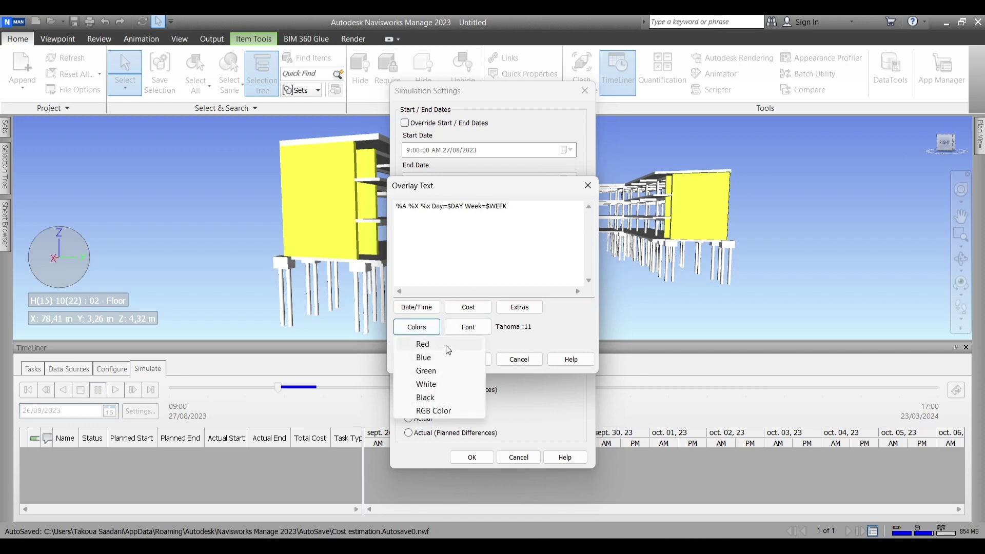
left_click(423, 345)
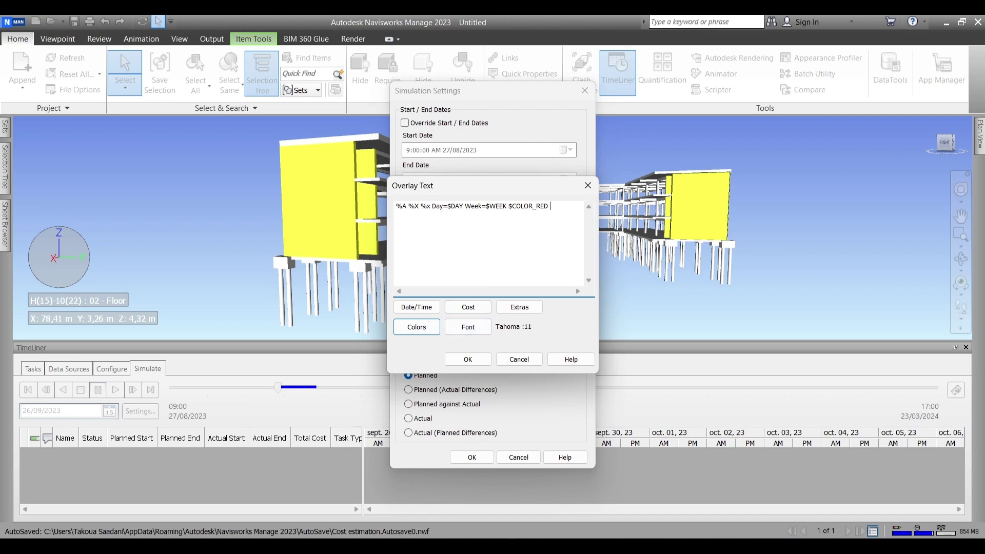
type("Budget=")
left_click(469, 308)
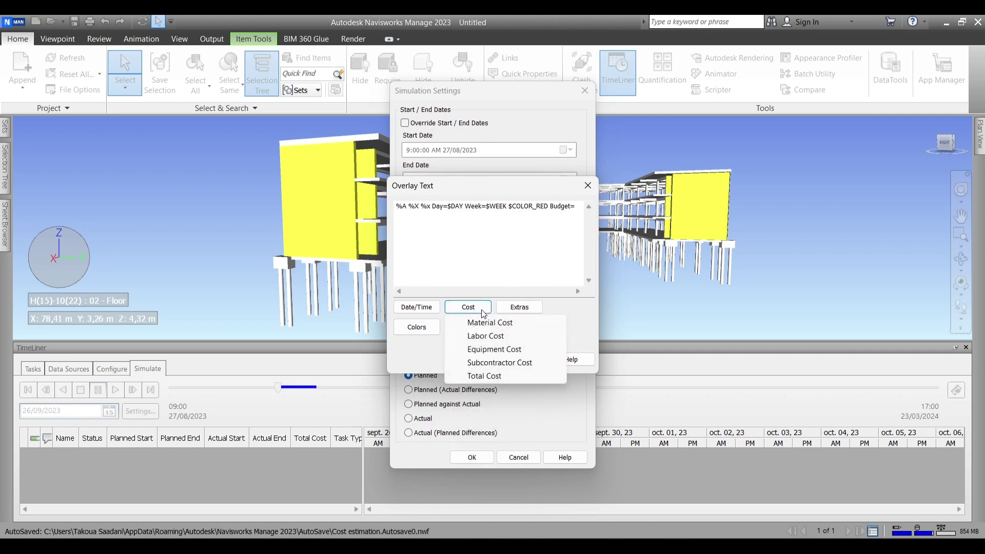
left_click(485, 376)
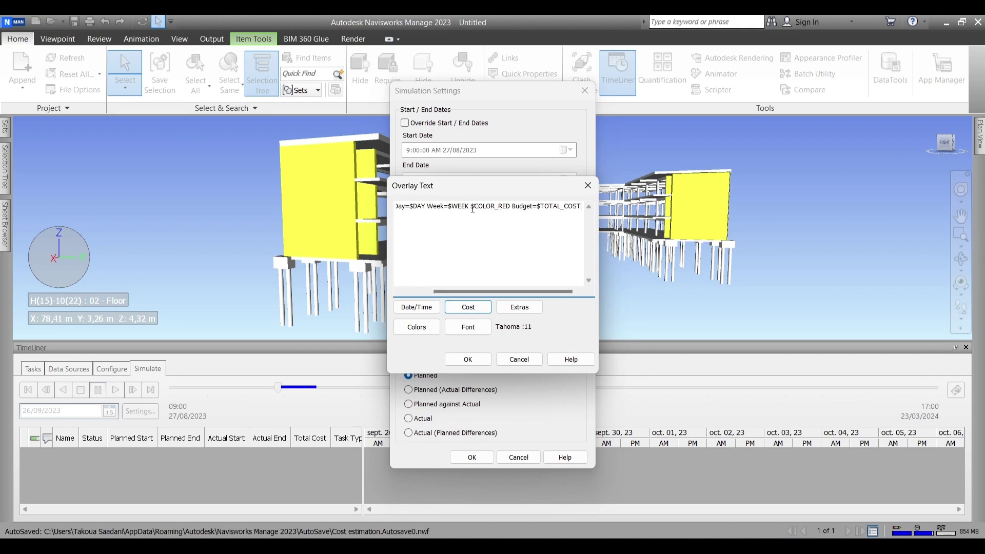
left_click_drag(472, 208, 475, 211)
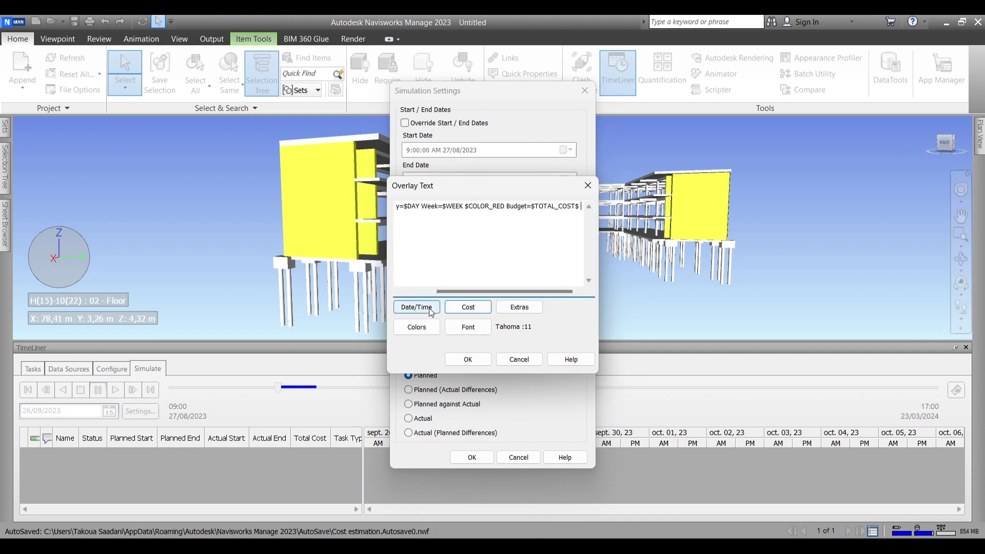
Step: Add the currently active task names in white after the budget text
left_click(424, 327)
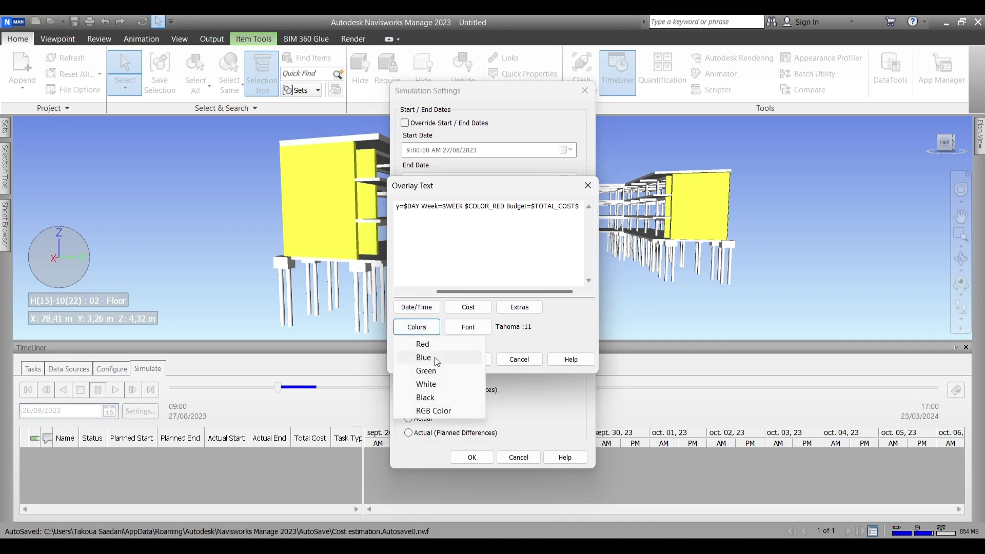
left_click(437, 385)
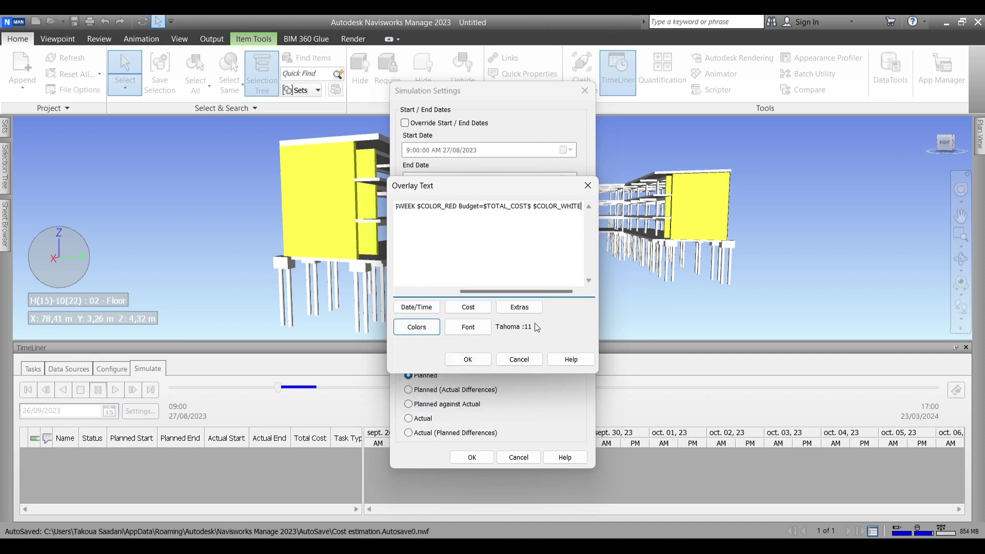
left_click(519, 308)
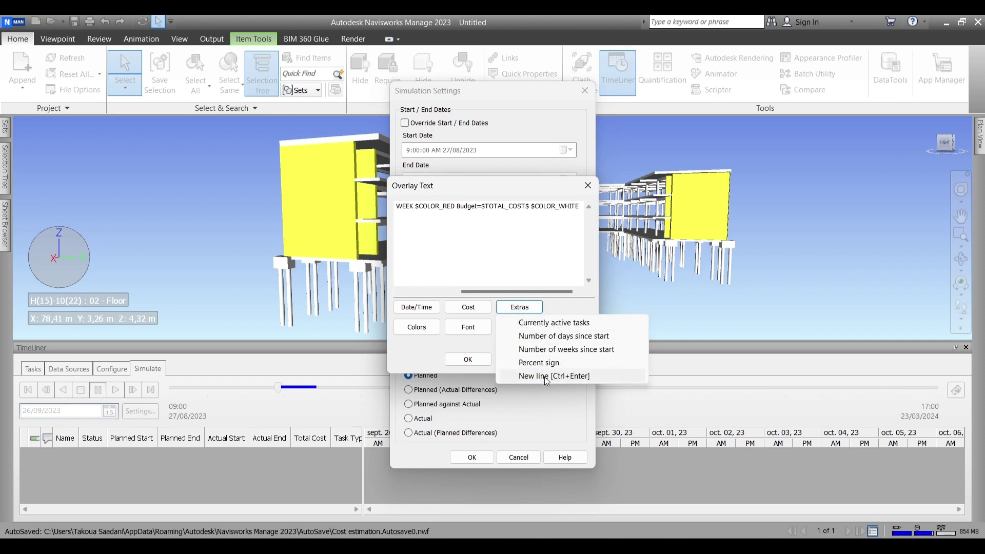
left_click(549, 324)
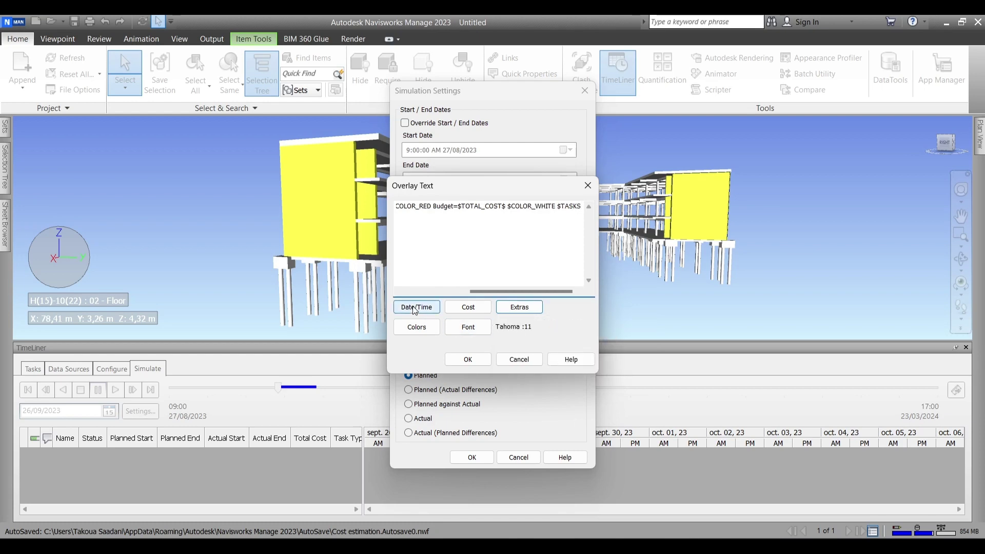
Step: Review the overlay font settings, then confirm the Overlay Text and Simulation Settings dialogs
left_click(435, 310)
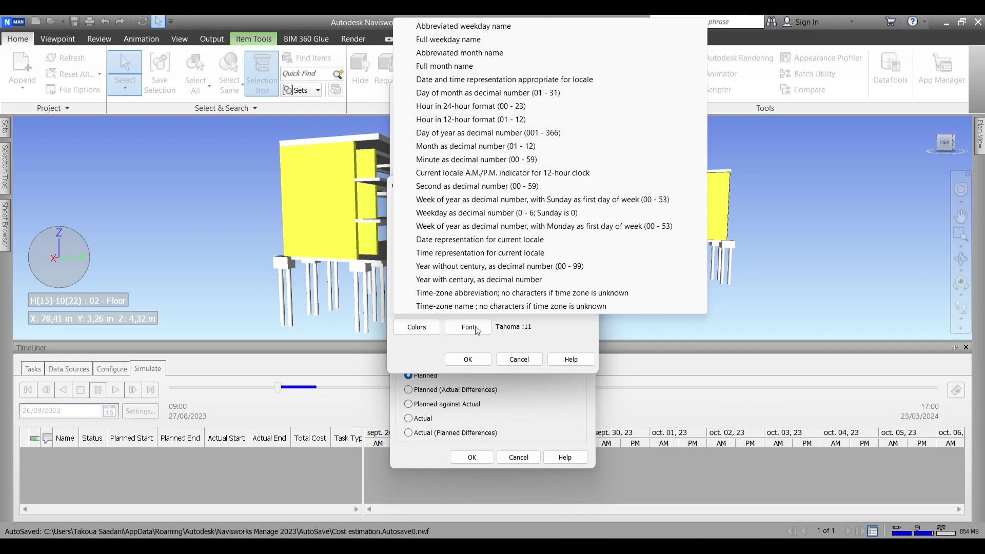
left_click(437, 337)
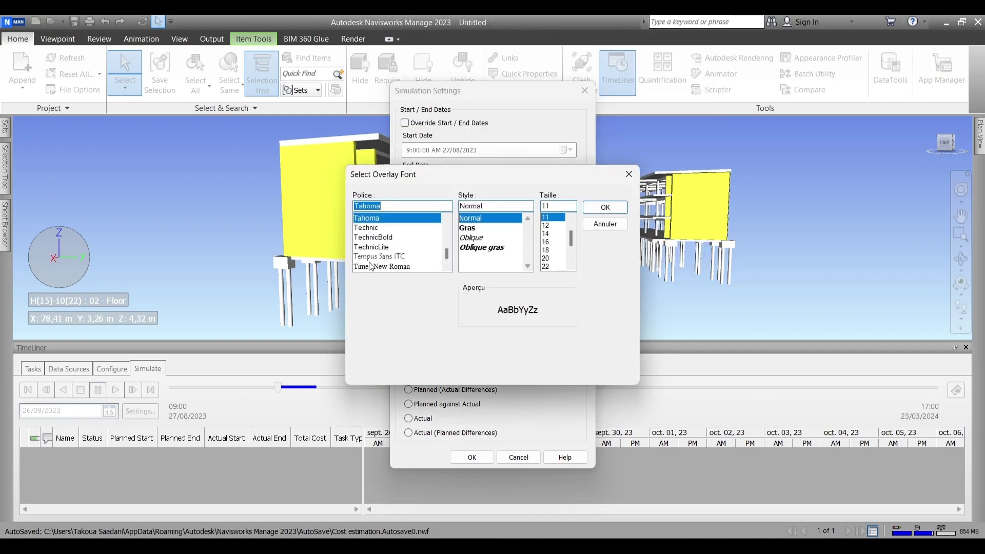
left_click(629, 174)
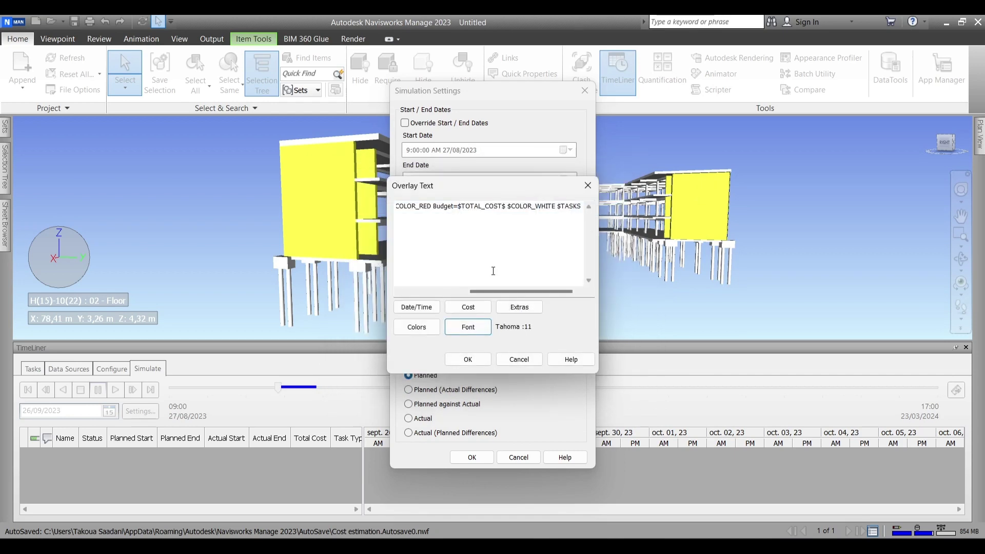
left_click(467, 360)
left_click(472, 457)
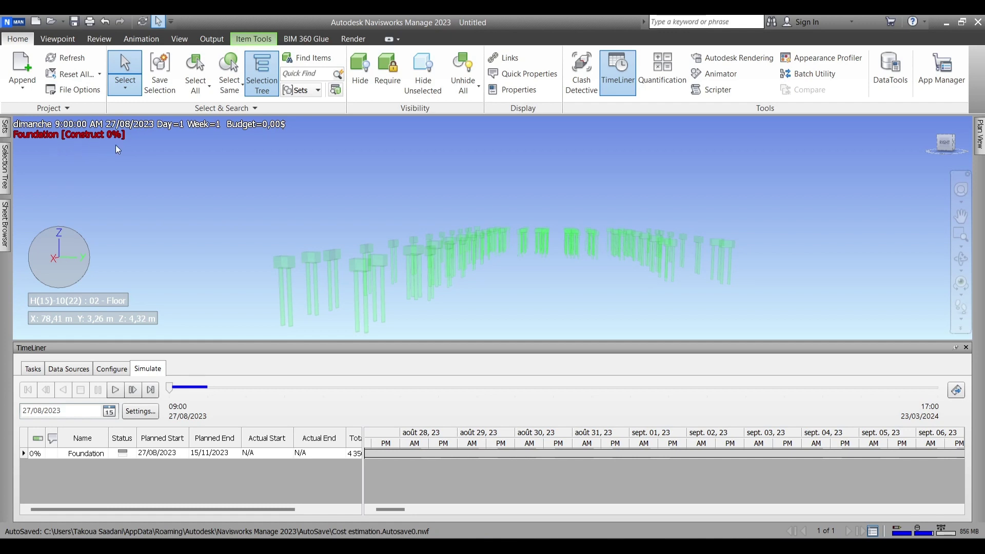
Step: Play the simulation through to 23/03/2024 (Budget=36340,00$) while enlarging the model view
left_click(116, 391)
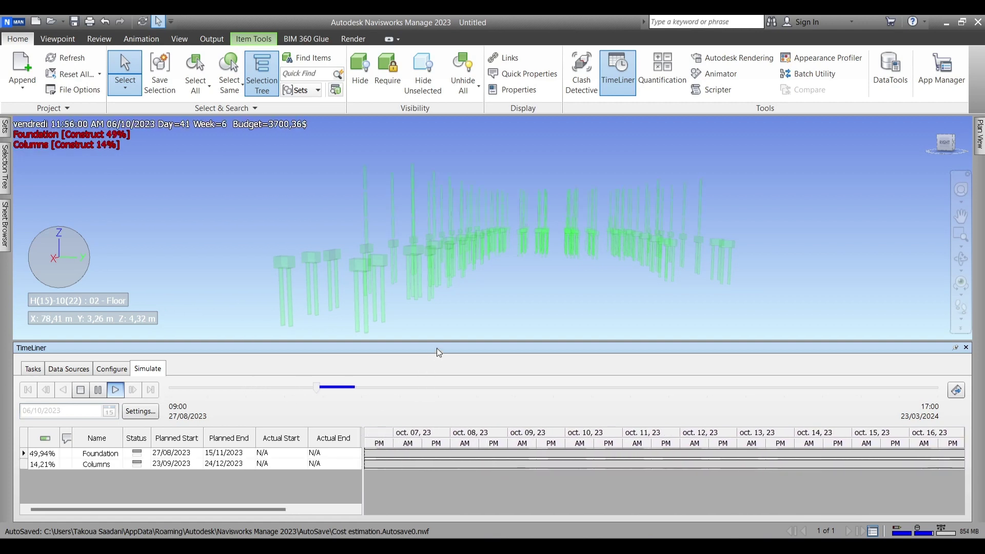
left_click_drag(442, 418, 447, 455)
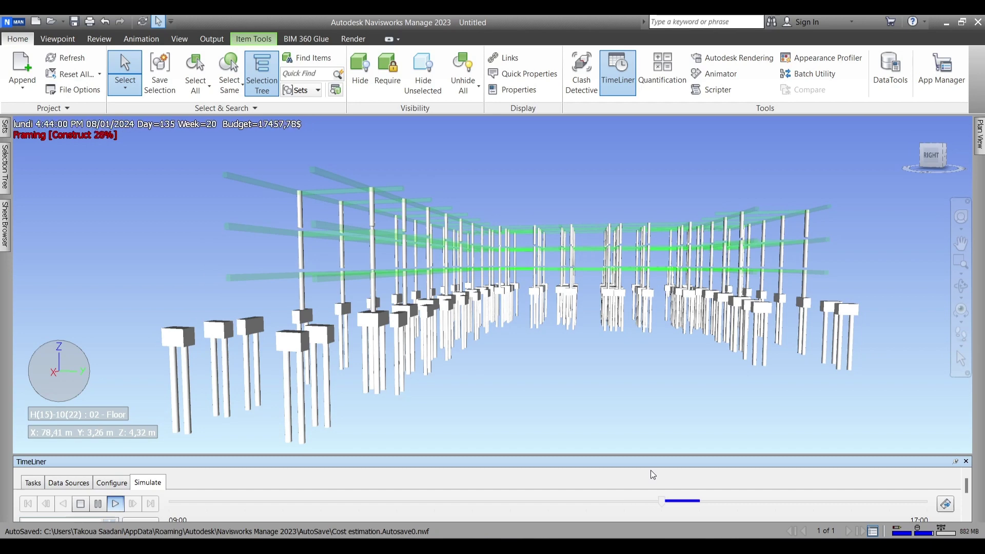
scroll(628, 423, "down", 3)
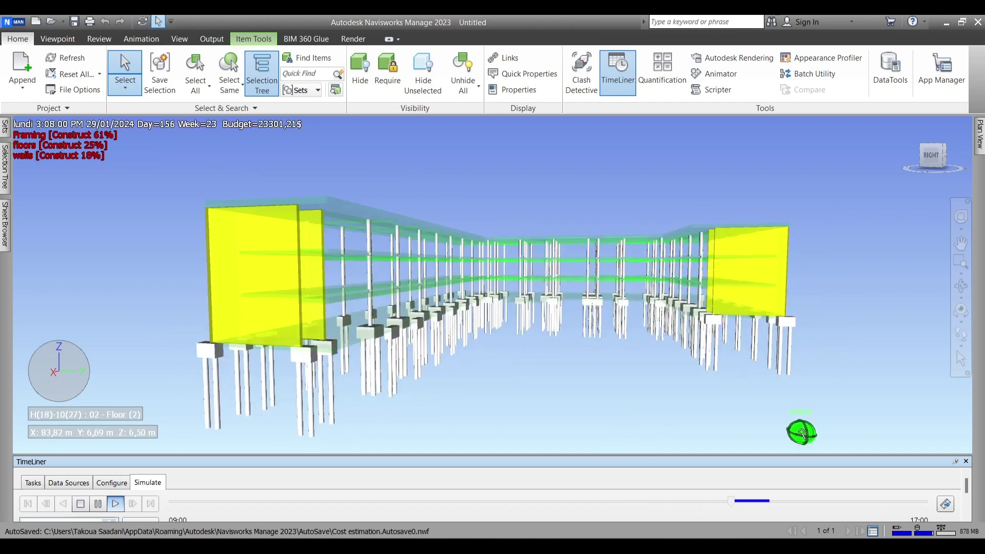
scroll(801, 432, "up", 2)
scroll(801, 431, "up", 2)
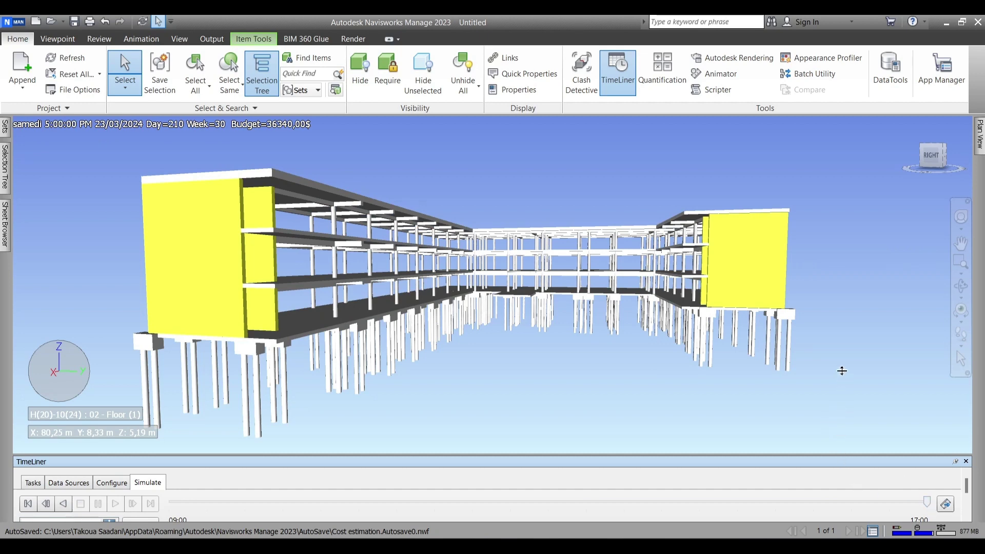
left_click_drag(842, 371, 843, 374)
Step: Export the TimeLiner simulation as Windows AVI, then close the Enregistrer sous dialog
left_click(957, 420)
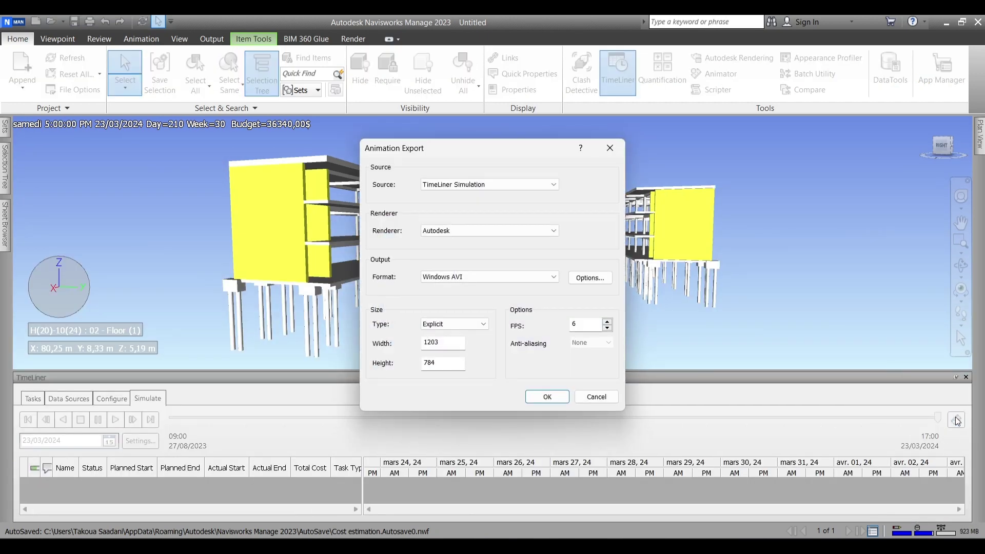
left_click(471, 232)
left_click(548, 396)
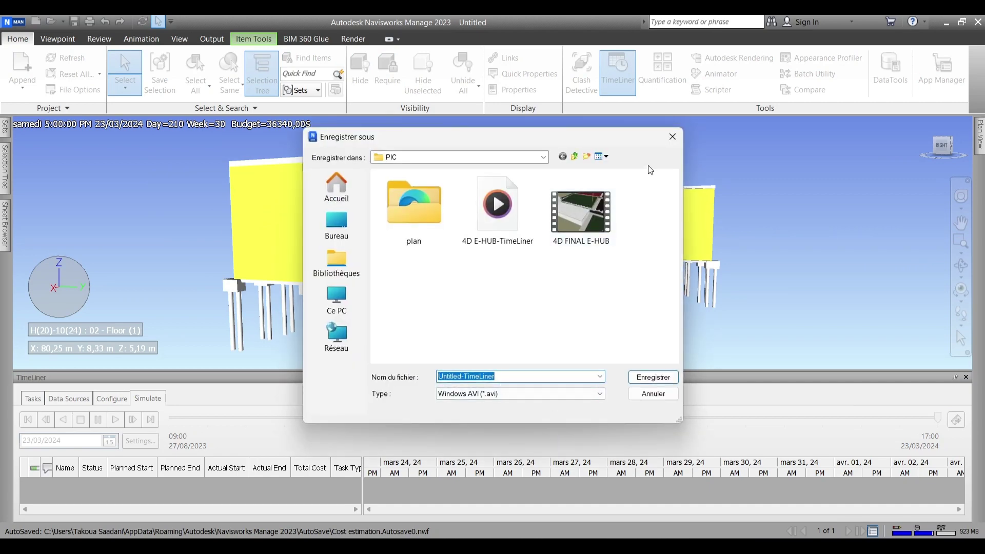
left_click(672, 138)
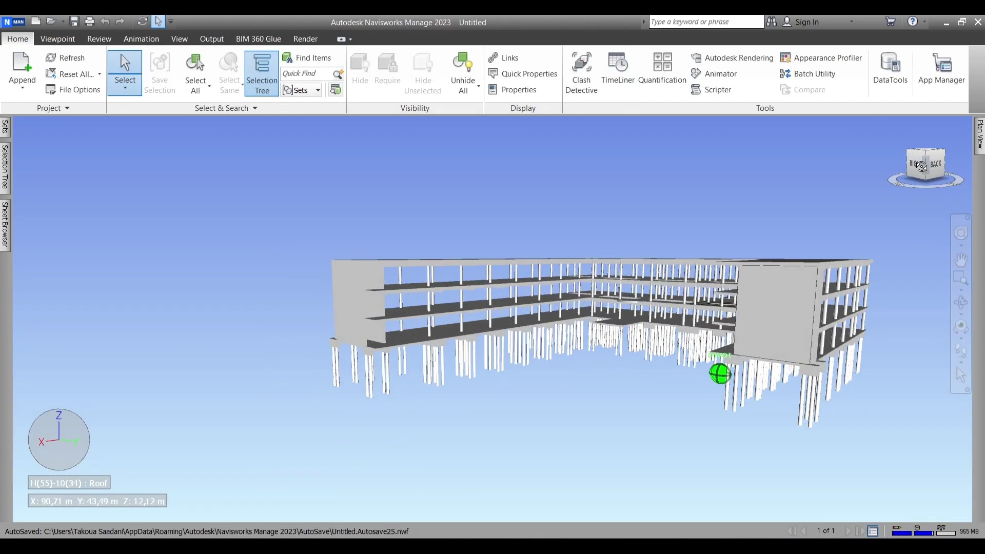
Step: Orbit to the Right view, then walk between the Floor (2) columns inside the building
left_click(962, 234)
left_click_drag(664, 266, 565, 367)
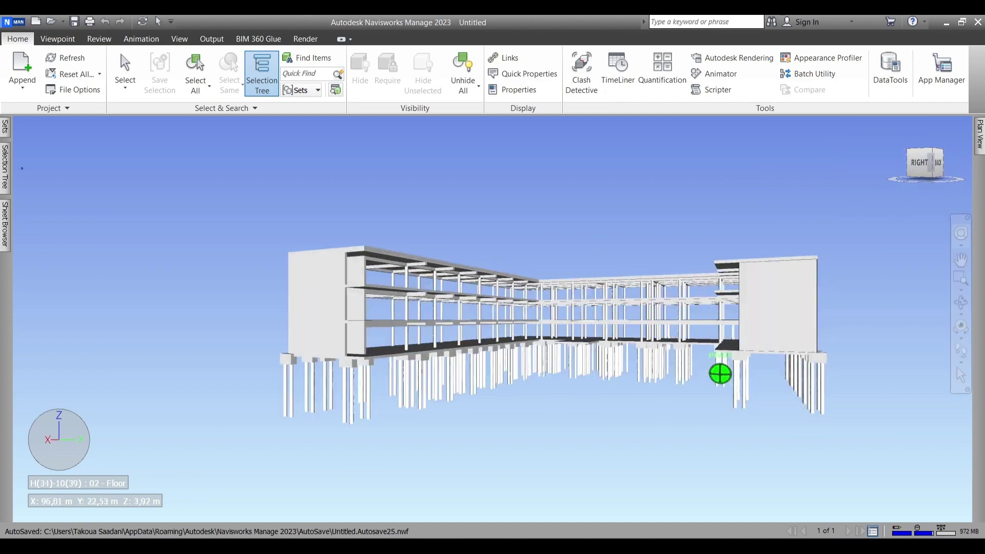
mouse_move(493, 441)
left_mouse_down()
mouse_move(516, 373)
mouse_move(536, 395)
mouse_move(524, 397)
left_mouse_up()
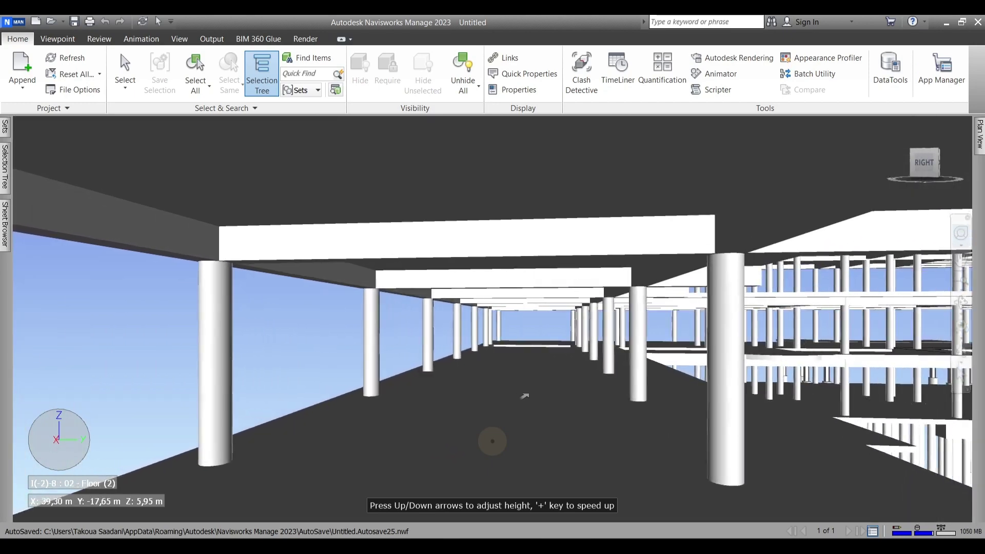